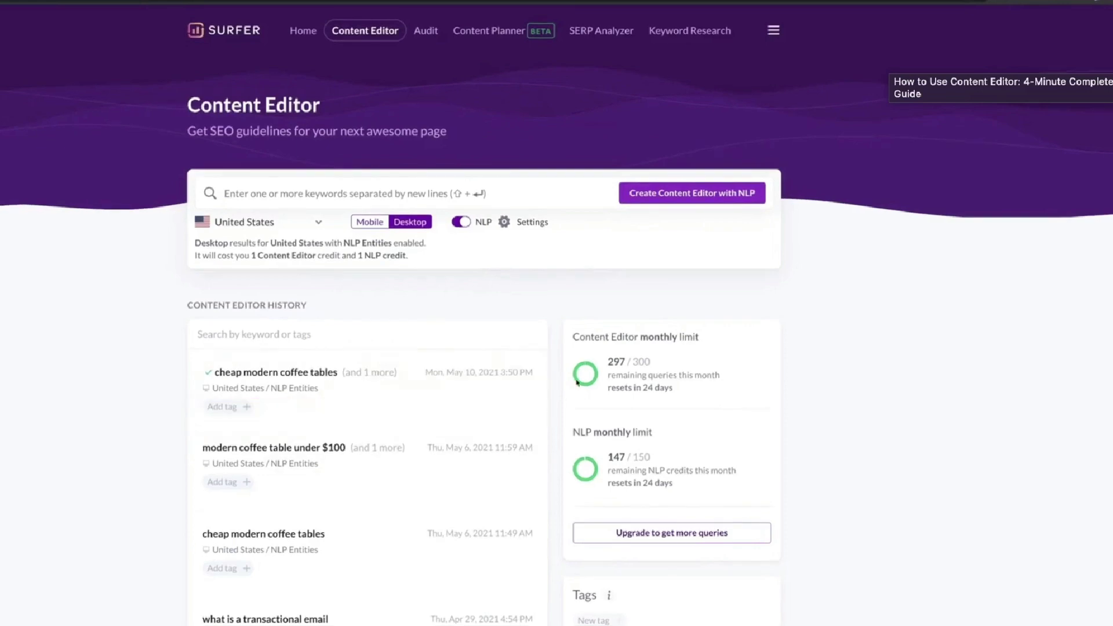
- Create the tag "rousegood.com" for the "cheap modern coffee tables" query in the Content Editor history
click(231, 410)
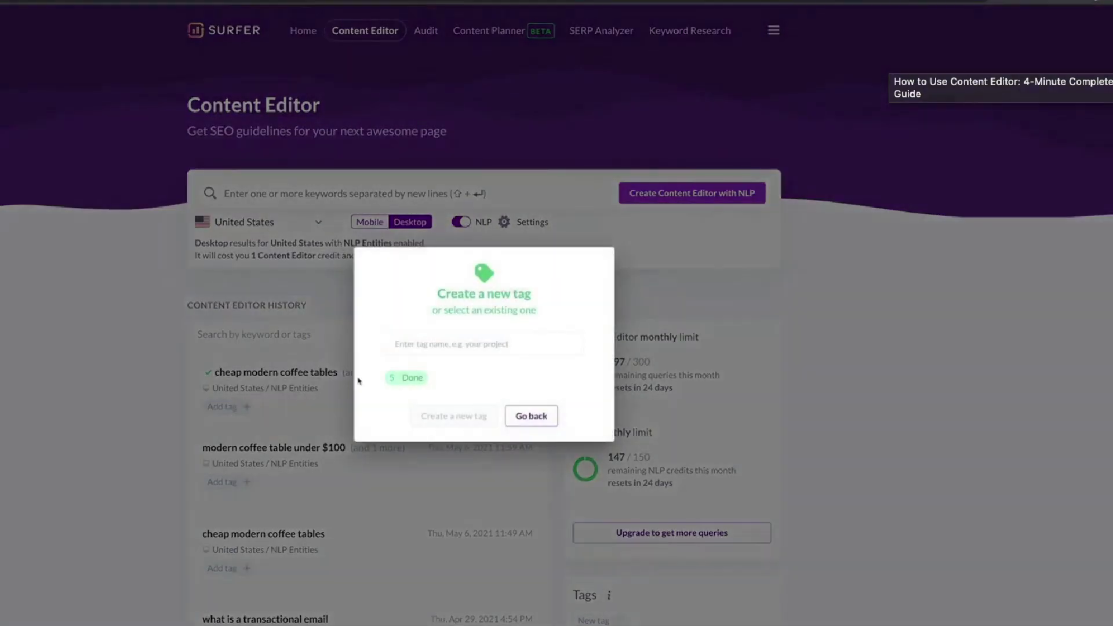
click(407, 328)
text(rousegood.com)
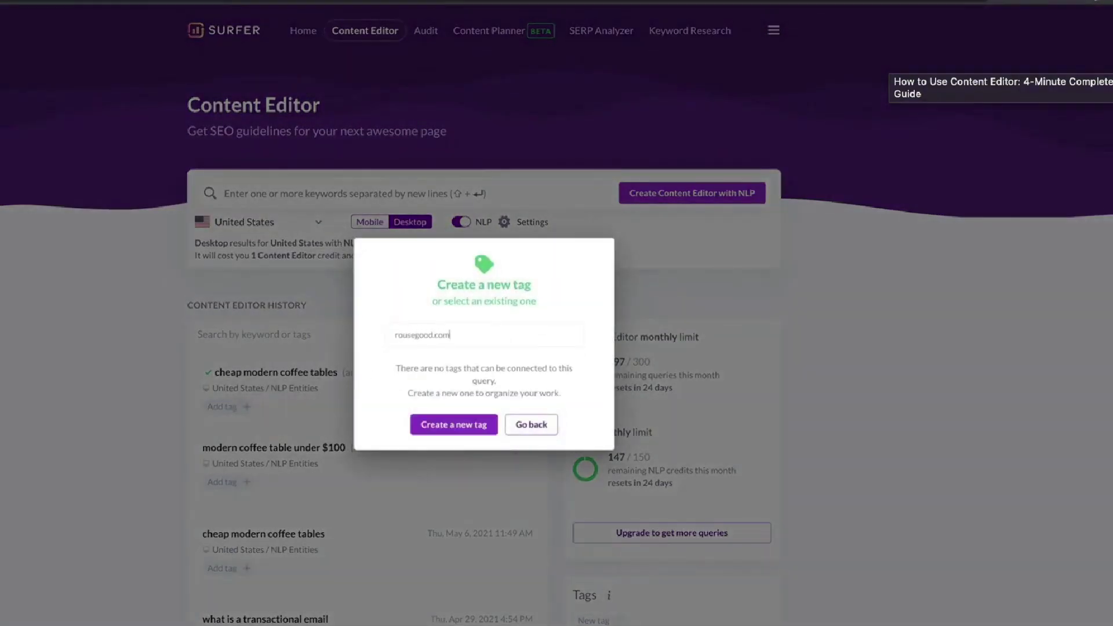
click(438, 430)
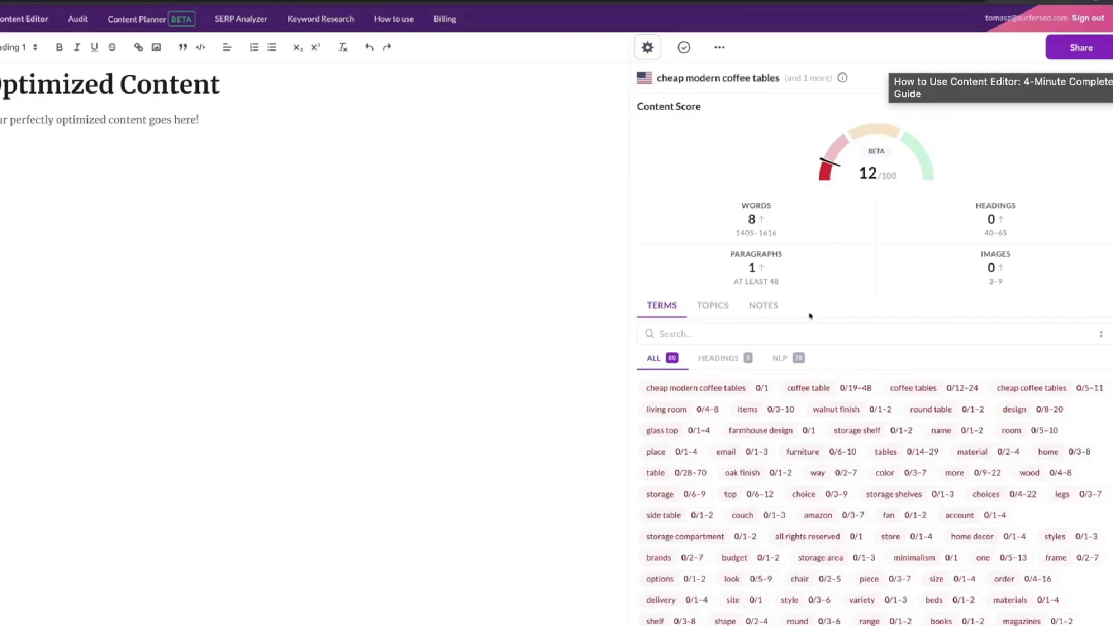
- Open the guideline settings of the "cheap modern coffee tables" document and review its list of organic competitors
click(294, 190)
click(648, 48)
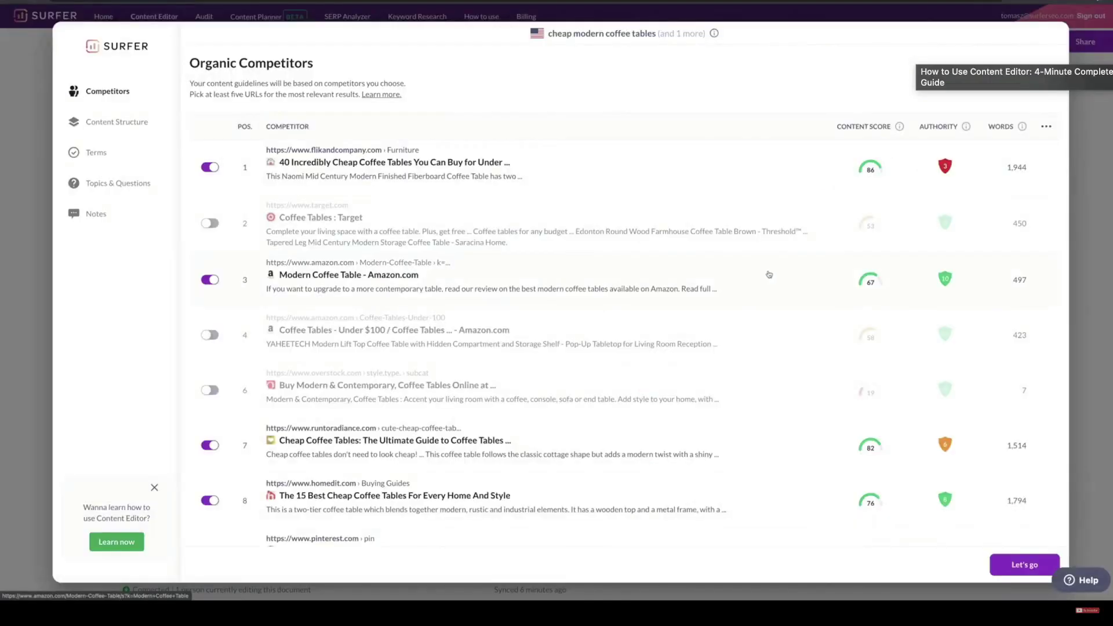
scroll(769, 275, down, 3)
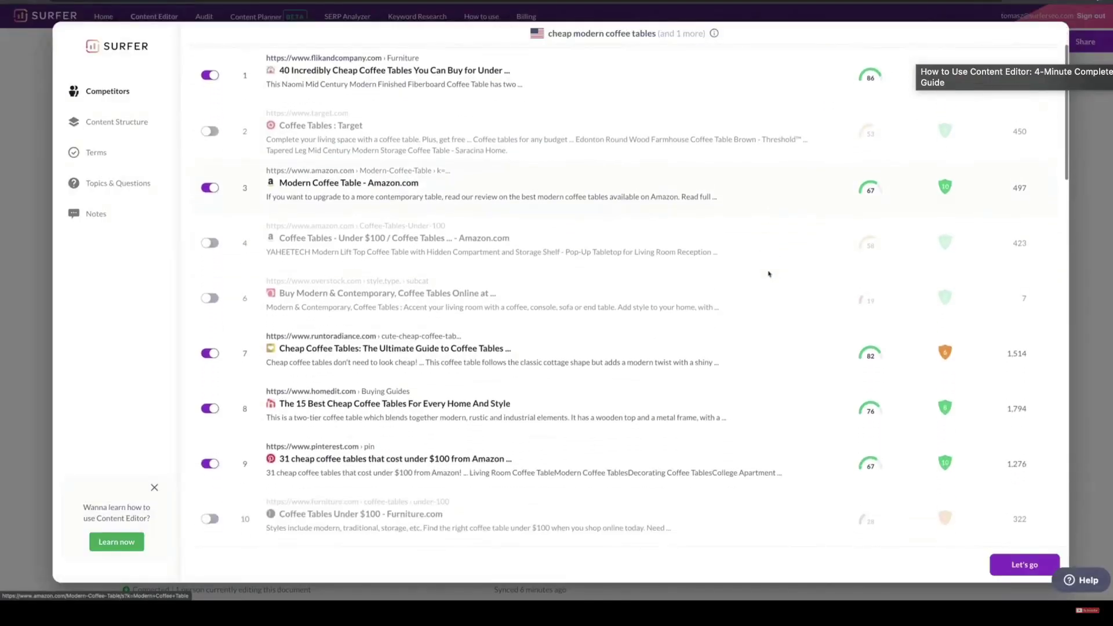
scroll(769, 274, down, 1)
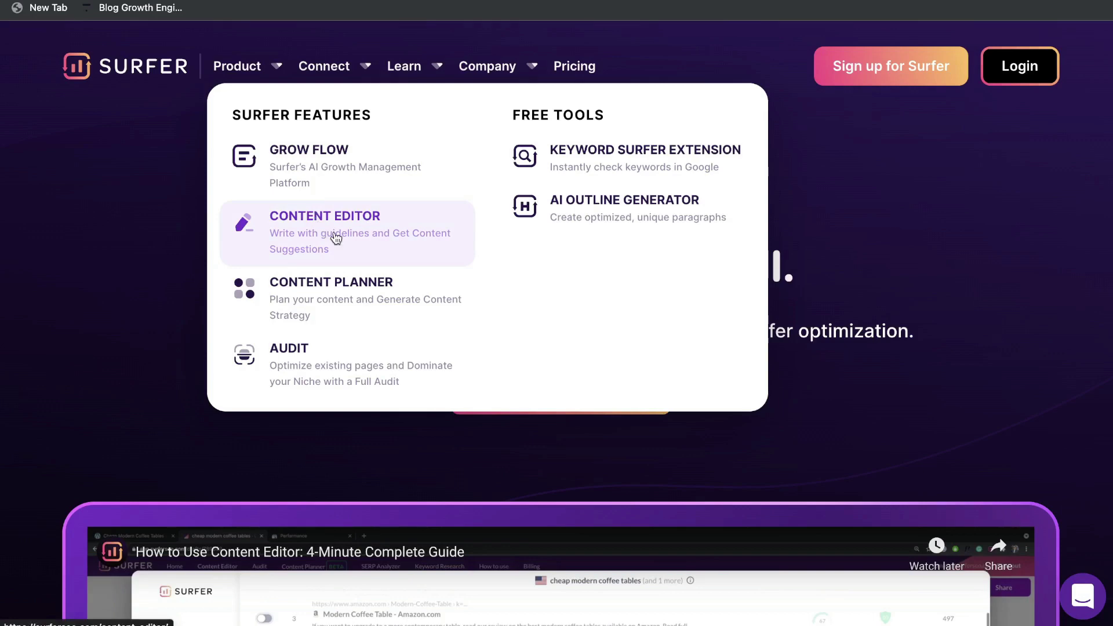
- Open the Content Planner product page and look through its topic and keyword suggestion features
click(429, 261)
scroll(429, 261, down, 5)
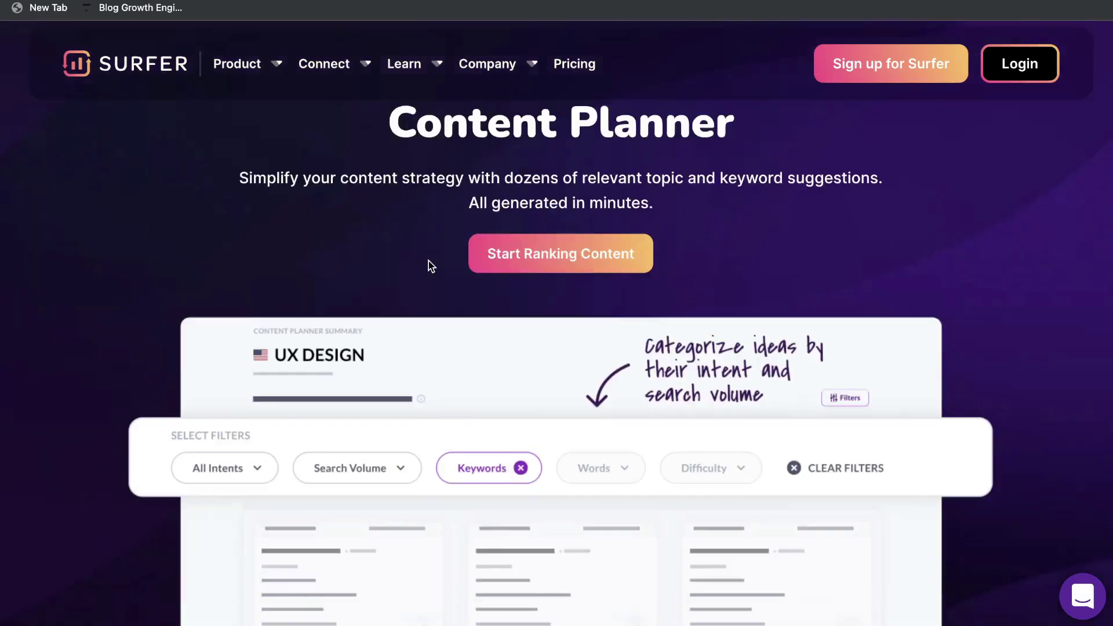
scroll(429, 262, down, 4)
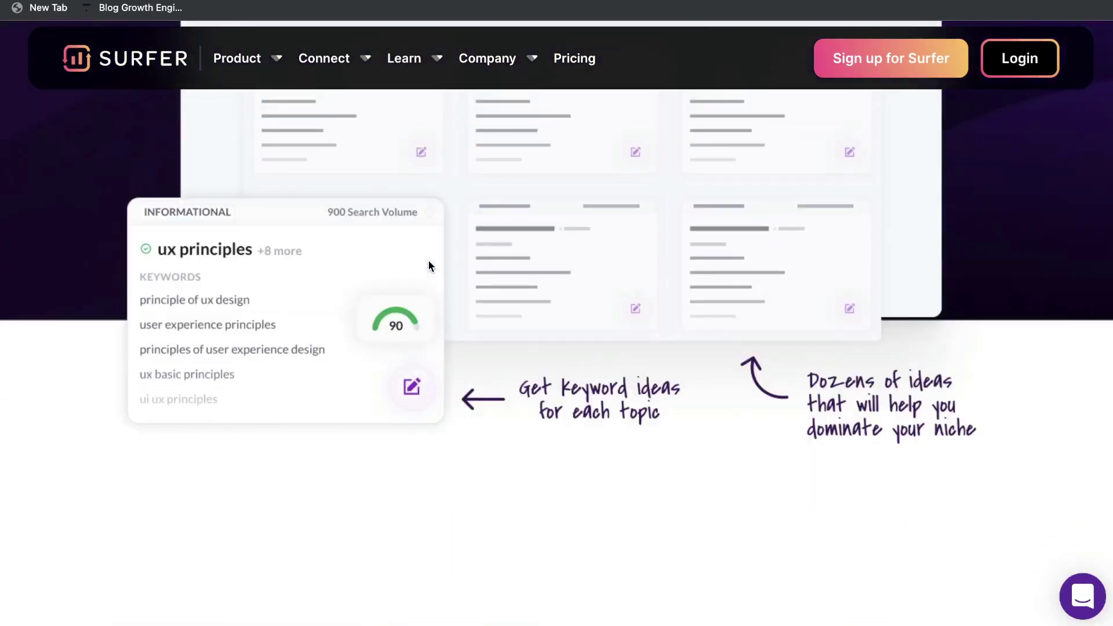
scroll(428, 260, down, 10)
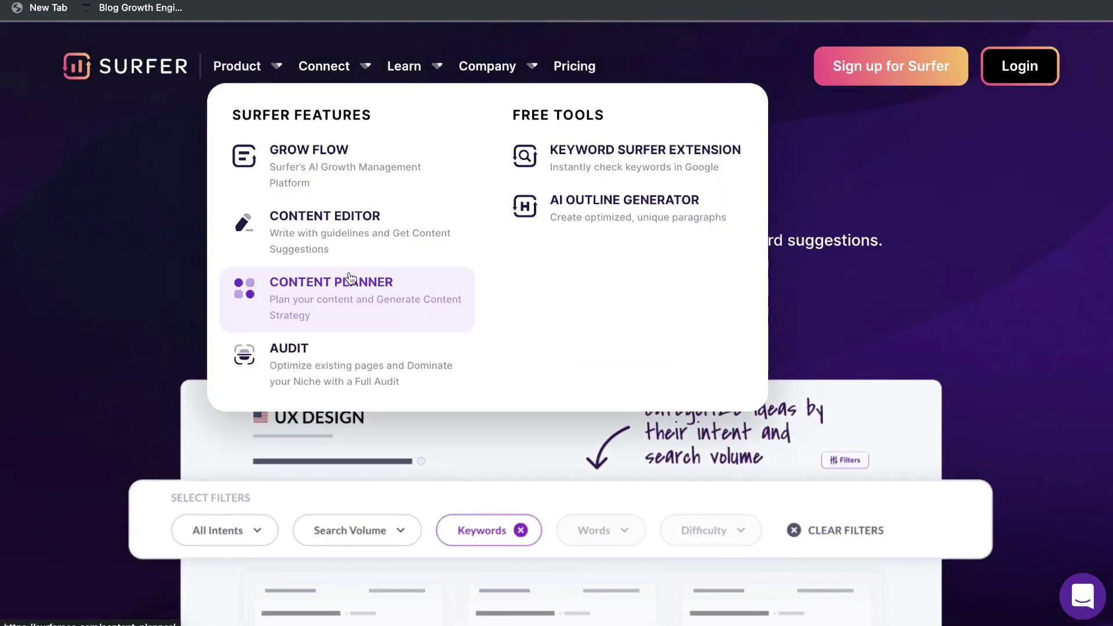
- Open the Audit product page and read its overview of the SEO audit tool
click(349, 356)
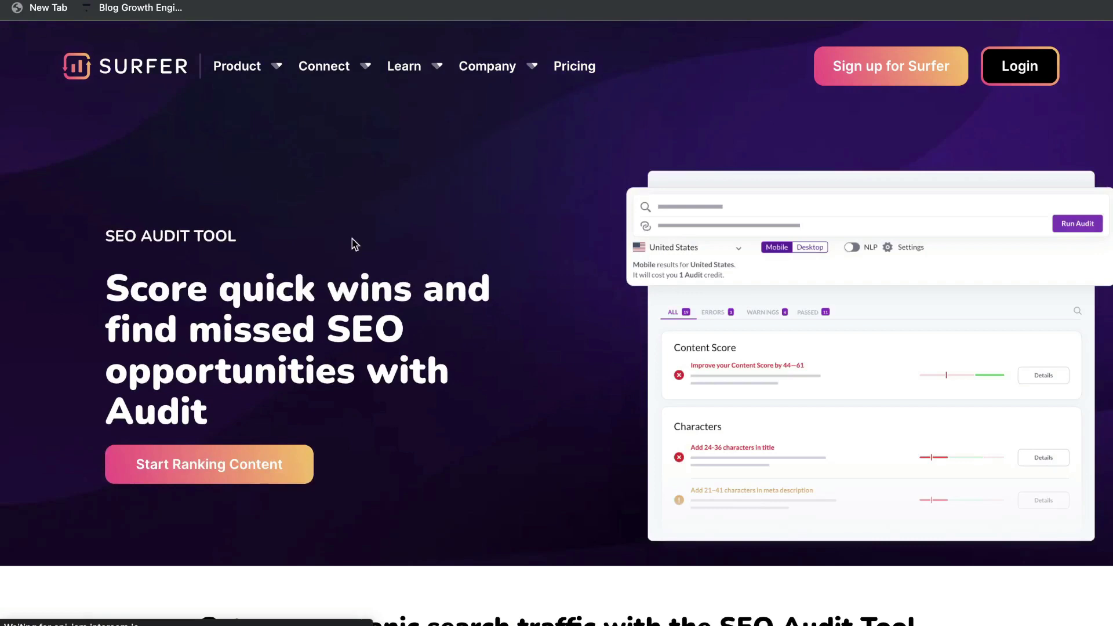
scroll(315, 209, down, 5)
scroll(337, 209, down, 5)
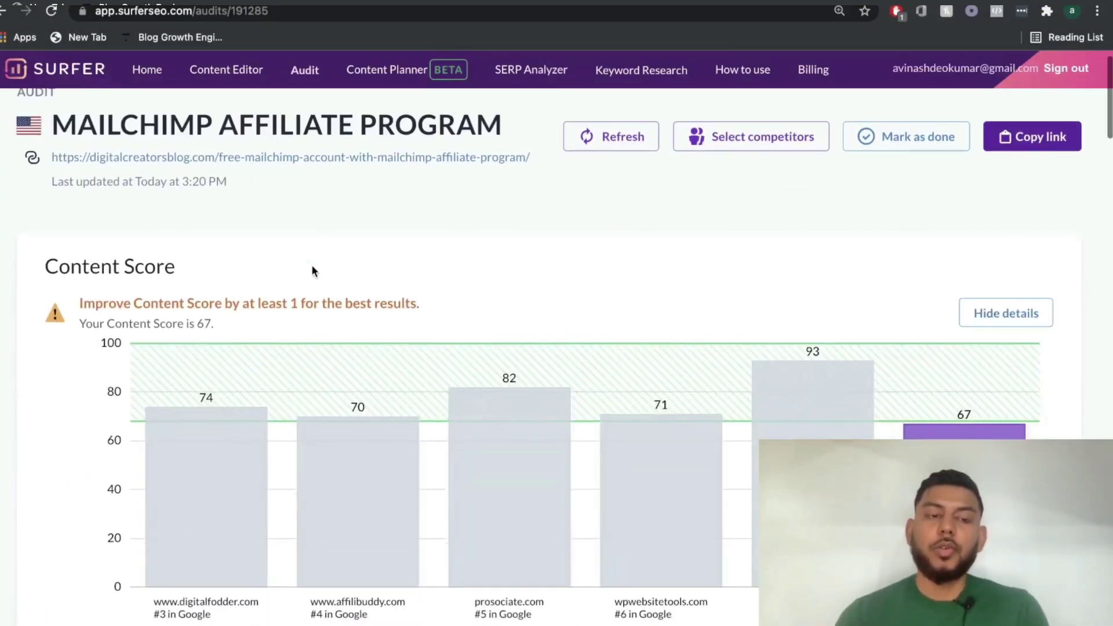
- Examine the "mailchimp affiliate program" audit report, covering the content score, missing common backlinks and internal links
scroll(837, 406, down, 1)
scroll(837, 406, down, 8)
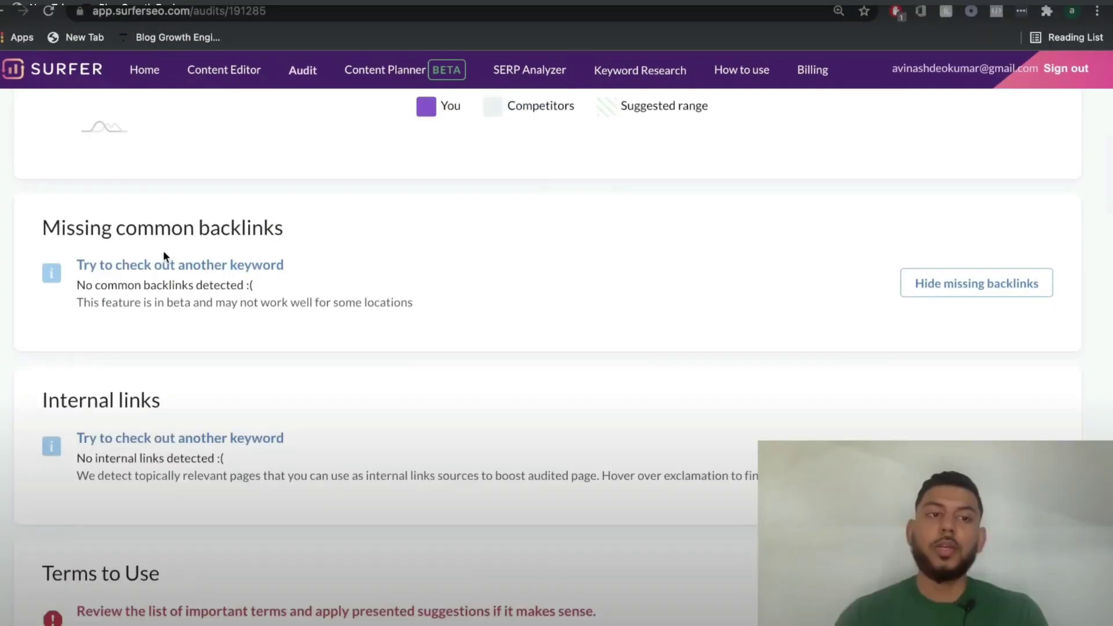
scroll(504, 239, up, 4)
scroll(377, 197, up, 2)
scroll(465, 365, down, 5)
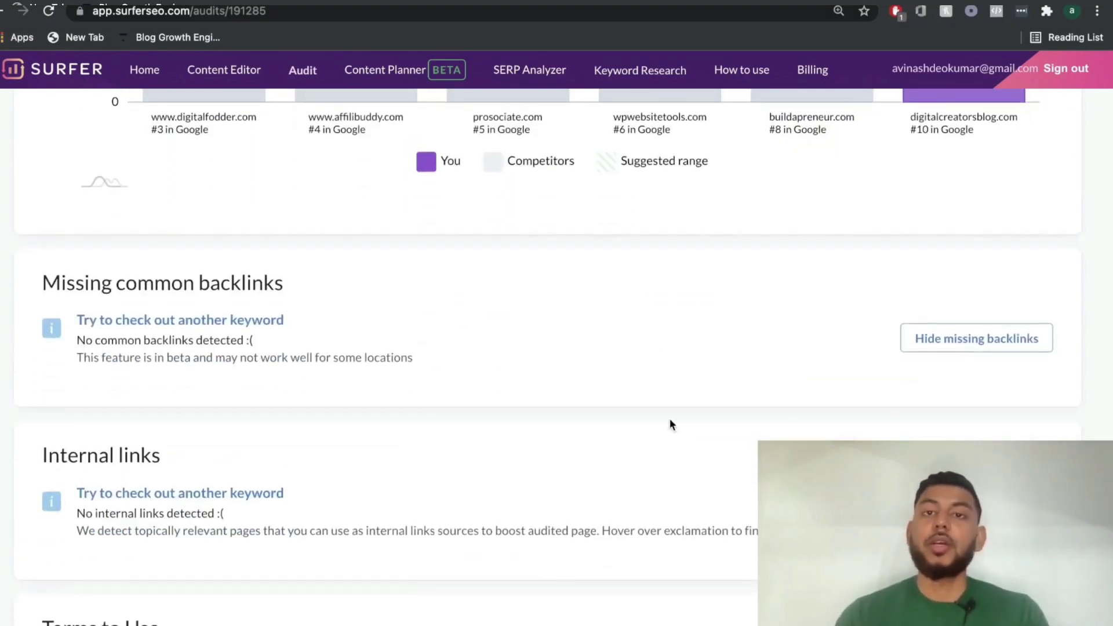
scroll(670, 423, down, 3)
click(984, 433)
click(936, 415)
- Read the three-part "How does it work?" section on the Grow Flow page, highlighting the personalized tasks and SERPs headings
scroll(493, 405, down, 6)
scroll(493, 286, down, 1)
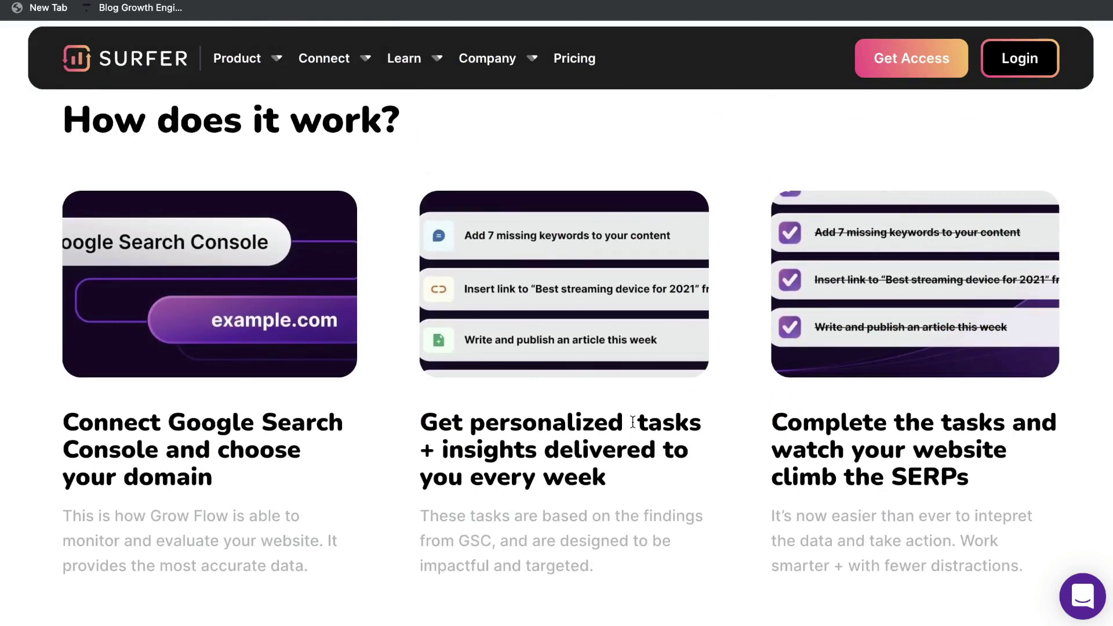
scroll(633, 422, down, 2)
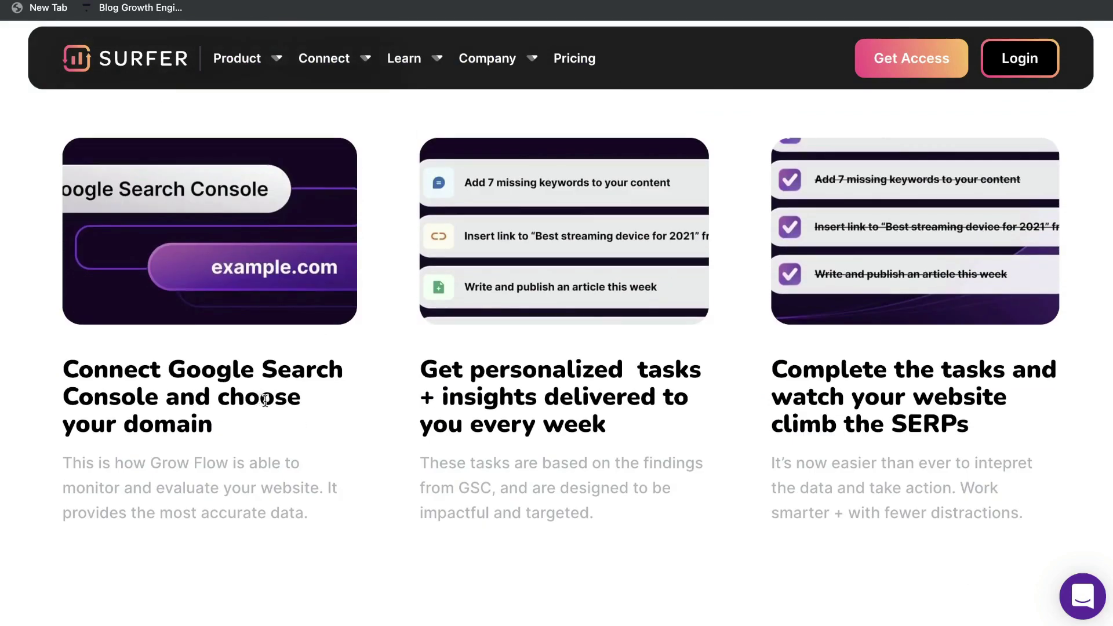
scroll(502, 402, down, 1)
drag(422, 339, 601, 388)
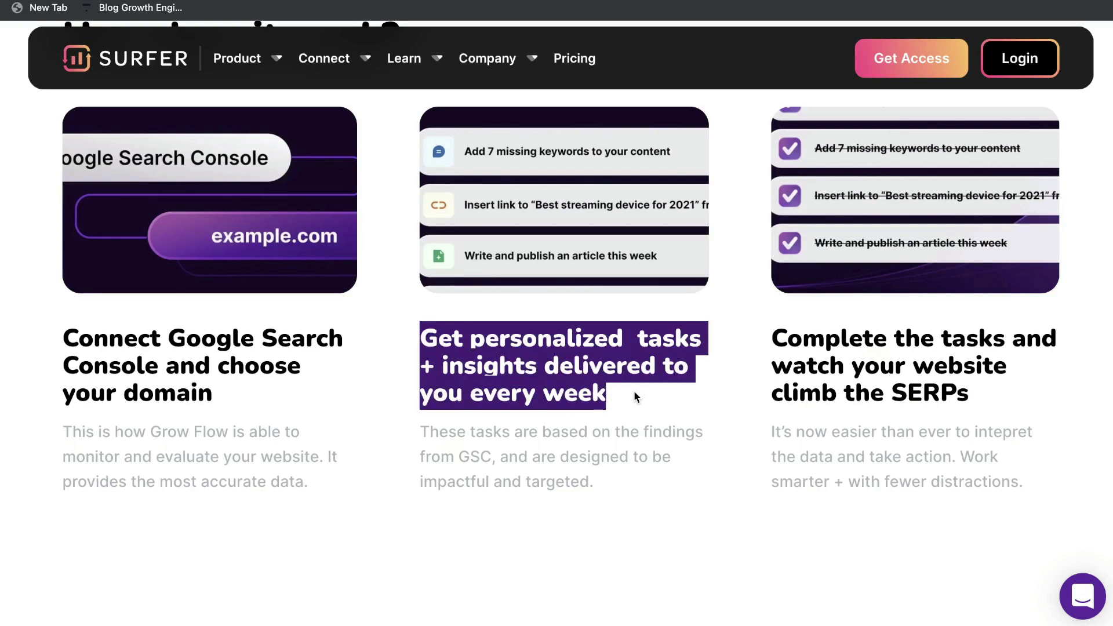
drag(890, 393, 763, 318)
scroll(763, 318, up, 1)
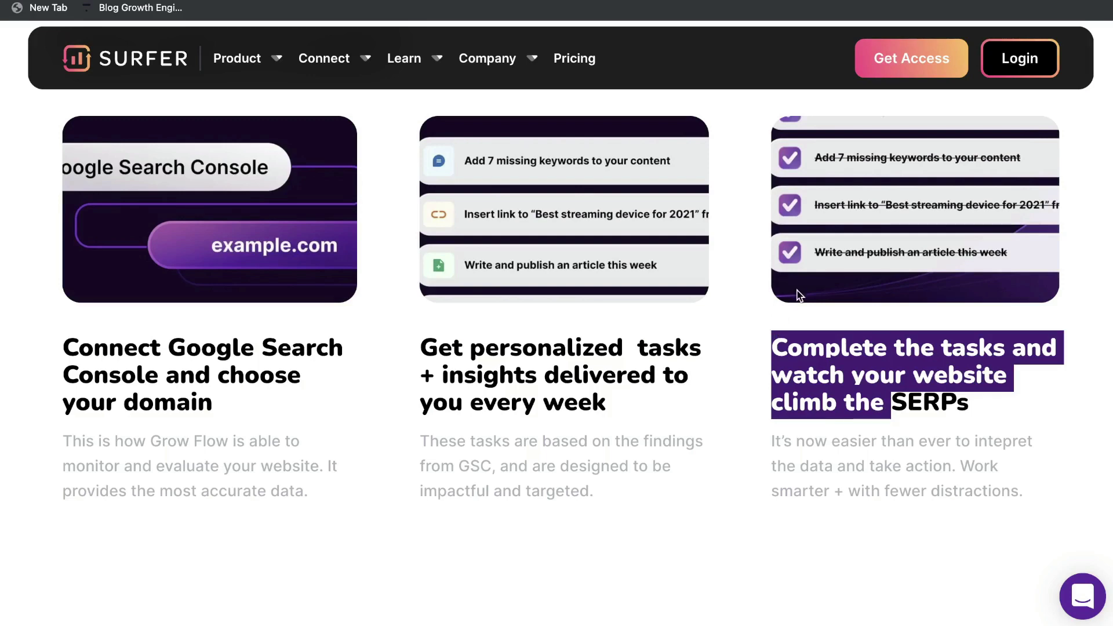
scroll(798, 293, down, 1)
scroll(797, 293, up, 2)
scroll(448, 145, up, 1)
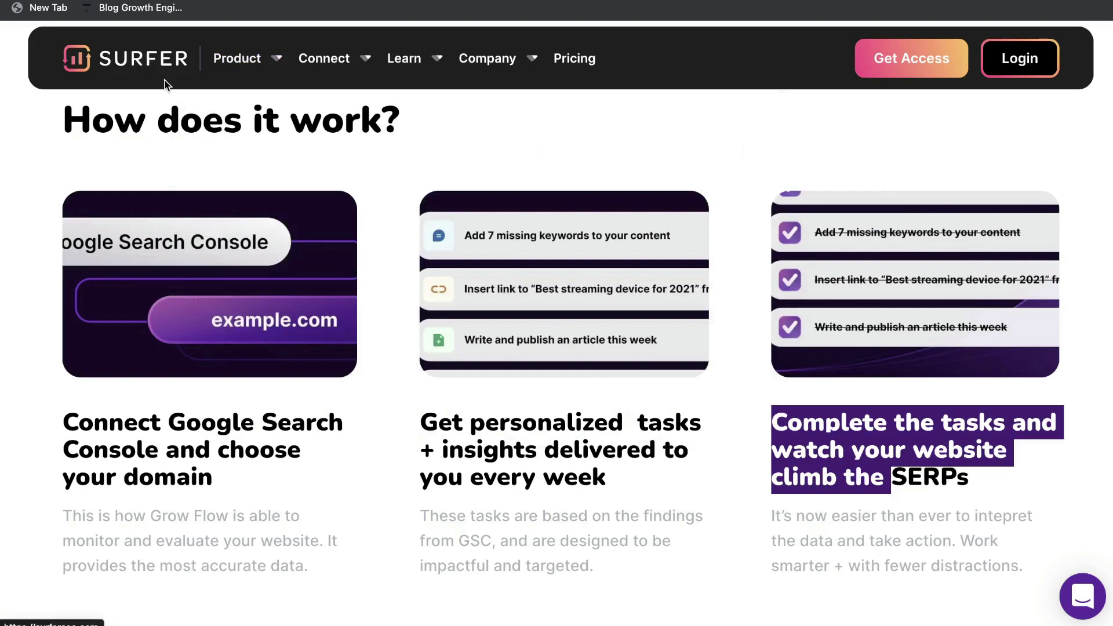
- Go to the Surfer page about skyrocketing organic traffic, read its introduction and look over the product features list
scroll(164, 81, up, 5)
mouse_move(251, 75)
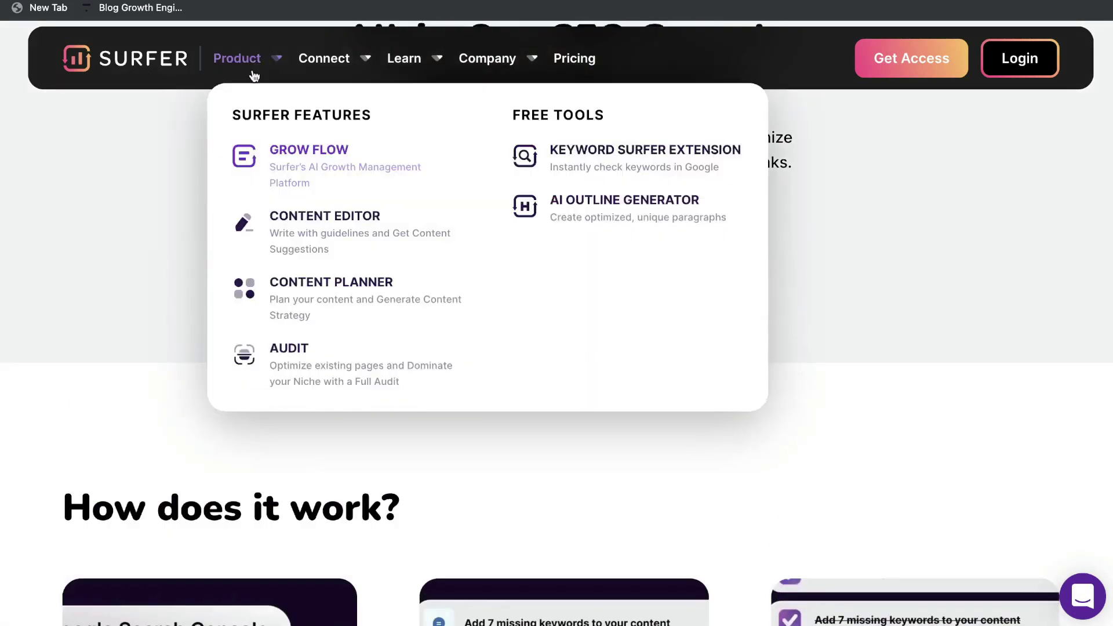
click(298, 241)
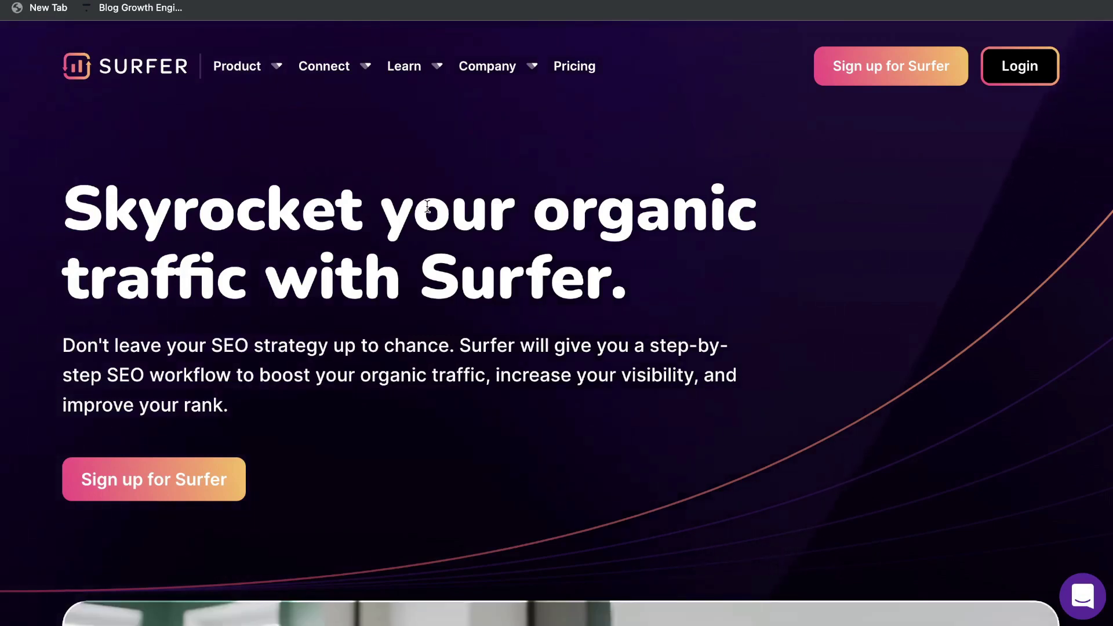
scroll(436, 280, down, 1)
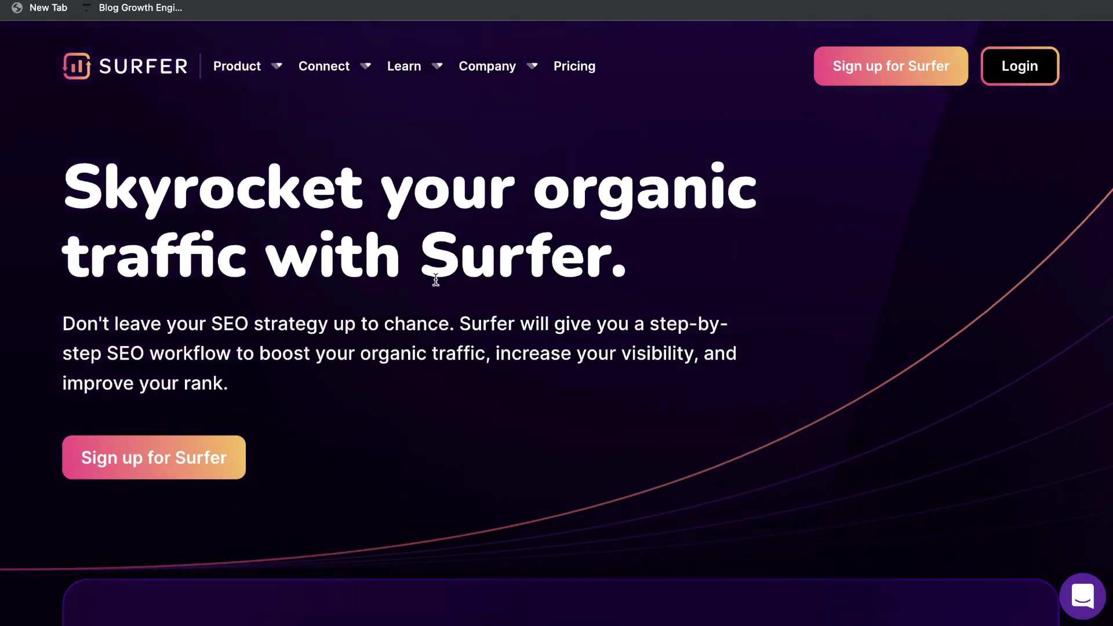
scroll(436, 280, down, 2)
mouse_move(231, 65)
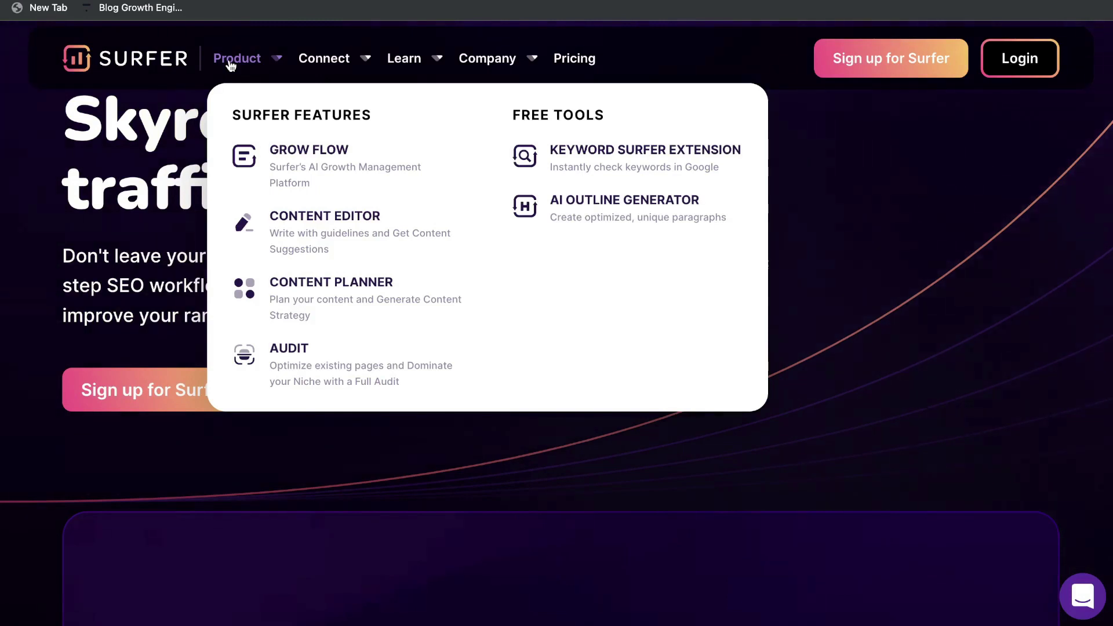
mouse_move(336, 68)
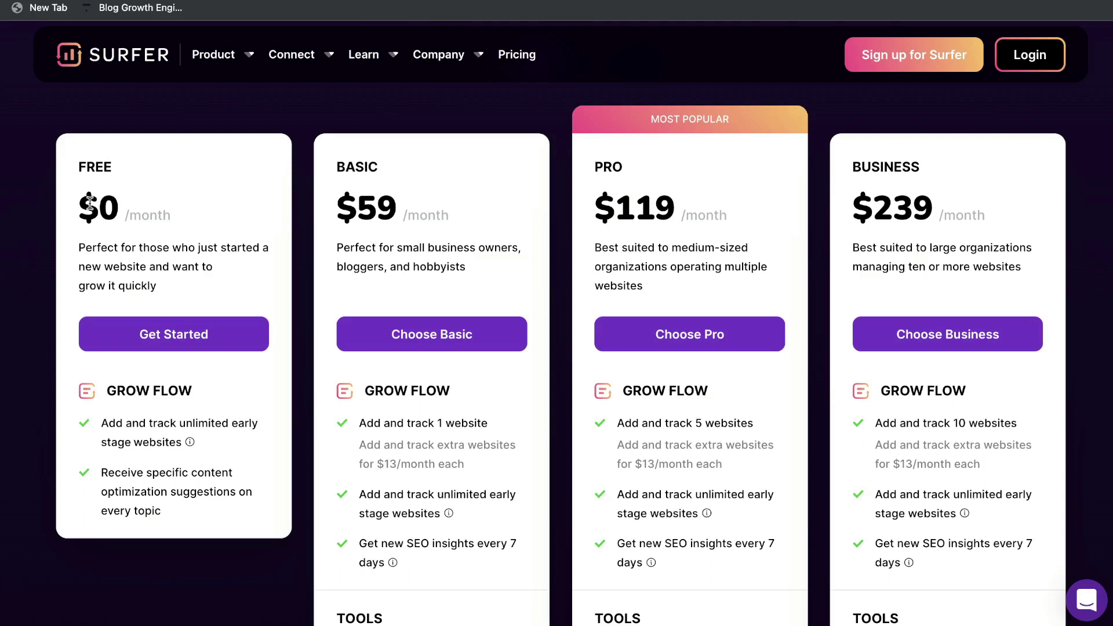
- Compare the Surfer pricing plans, checking the Basic plan's monthly price and its article and page audit limits
scroll(454, 221, down, 1)
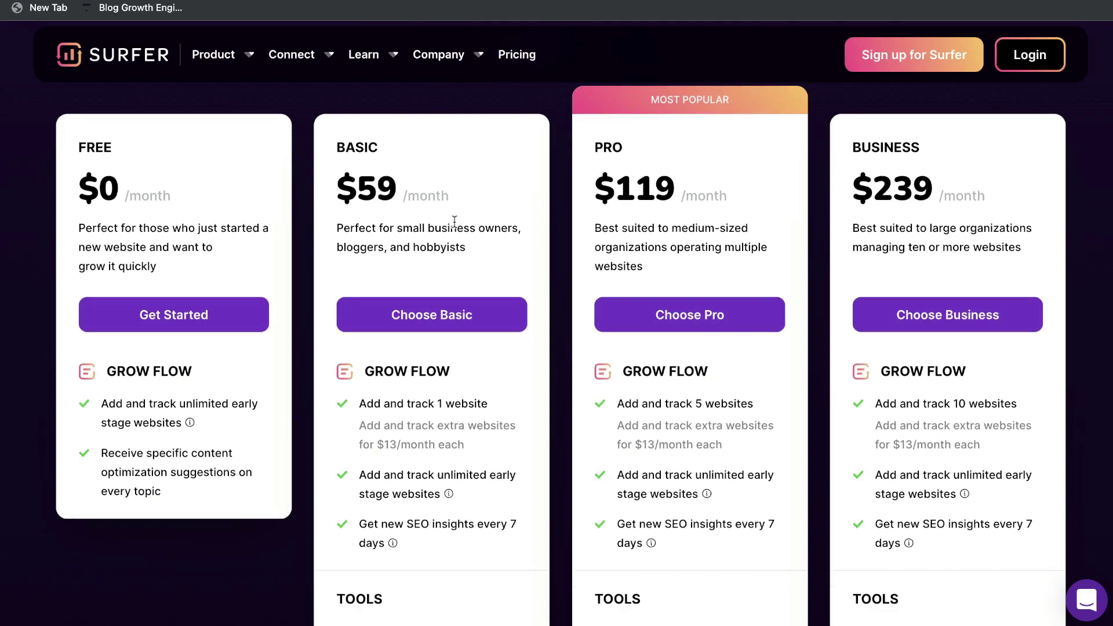
scroll(454, 221, down, 2)
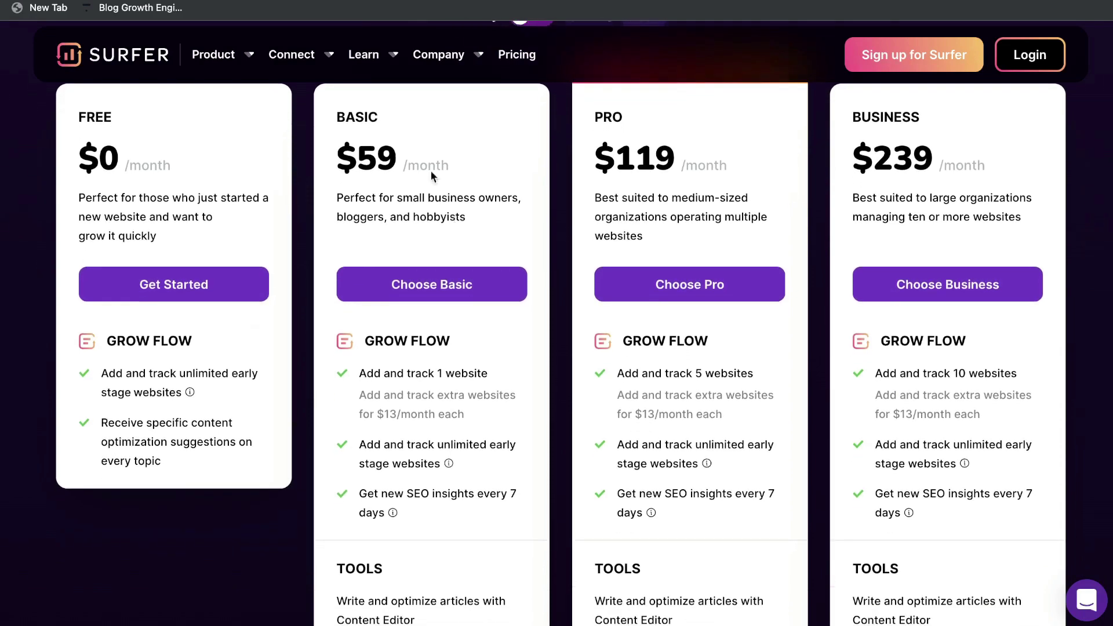
double_click(367, 145)
scroll(477, 139, down, 10)
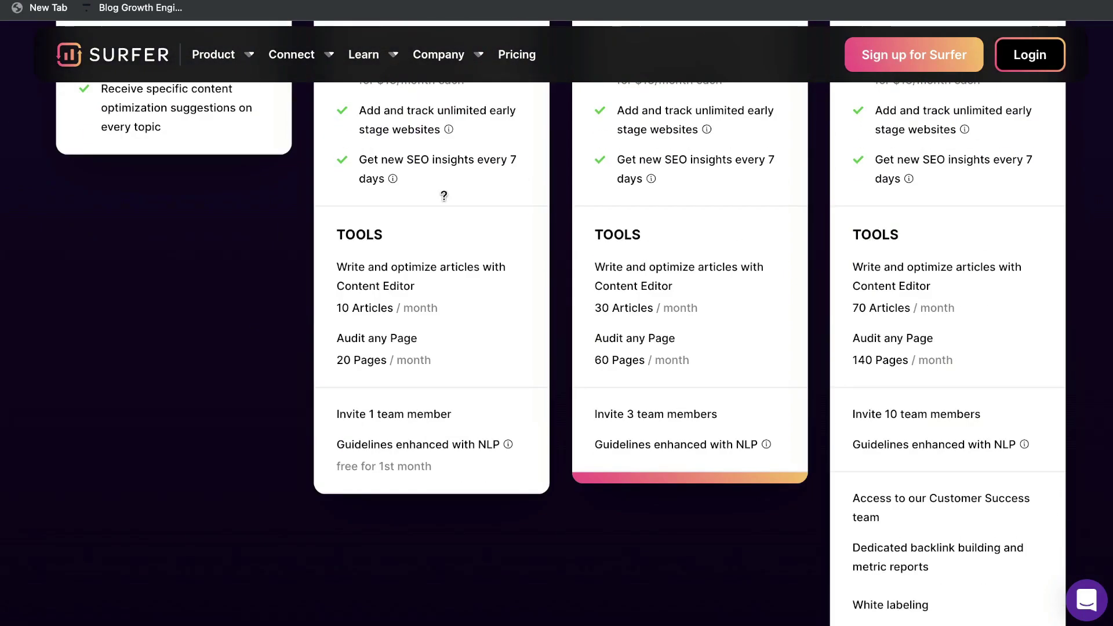
drag(337, 308, 412, 307)
drag(344, 360, 397, 358)
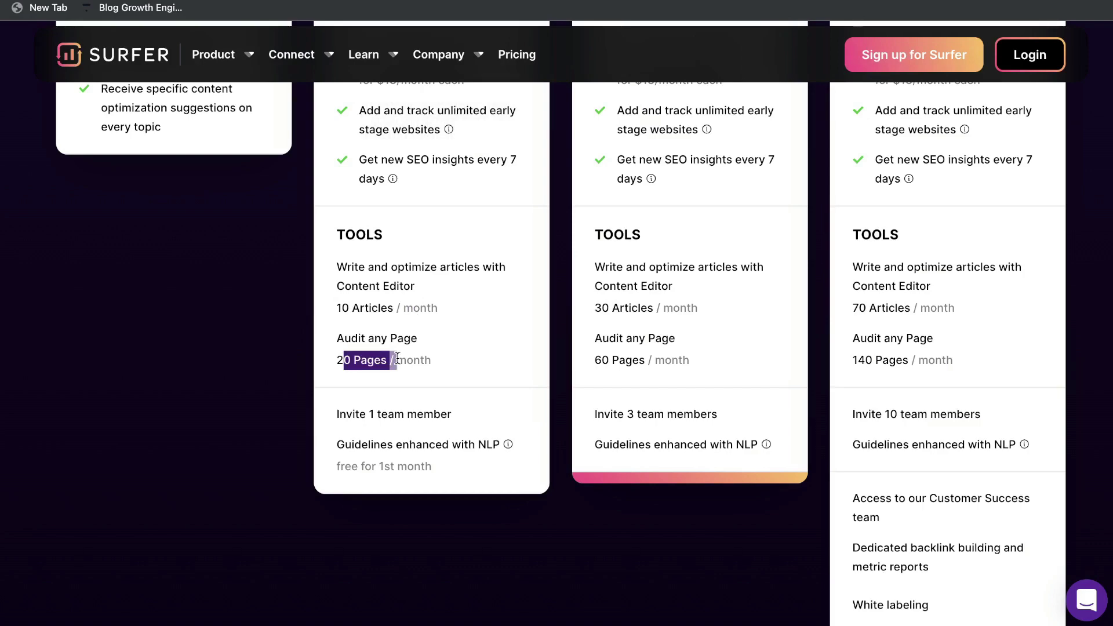
scroll(397, 359, up, 20)
scroll(656, 434, down, 3)
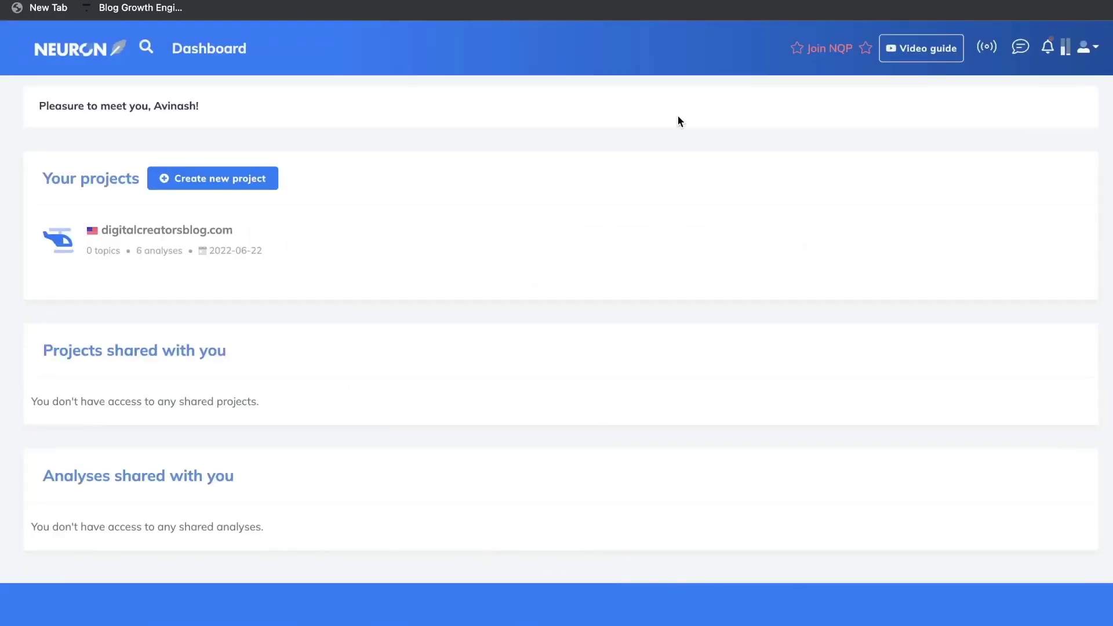
- In NeuronWriter, start a new content writer query for "keto pancakes" with the United States search engine and English
scroll(679, 117, down, 1)
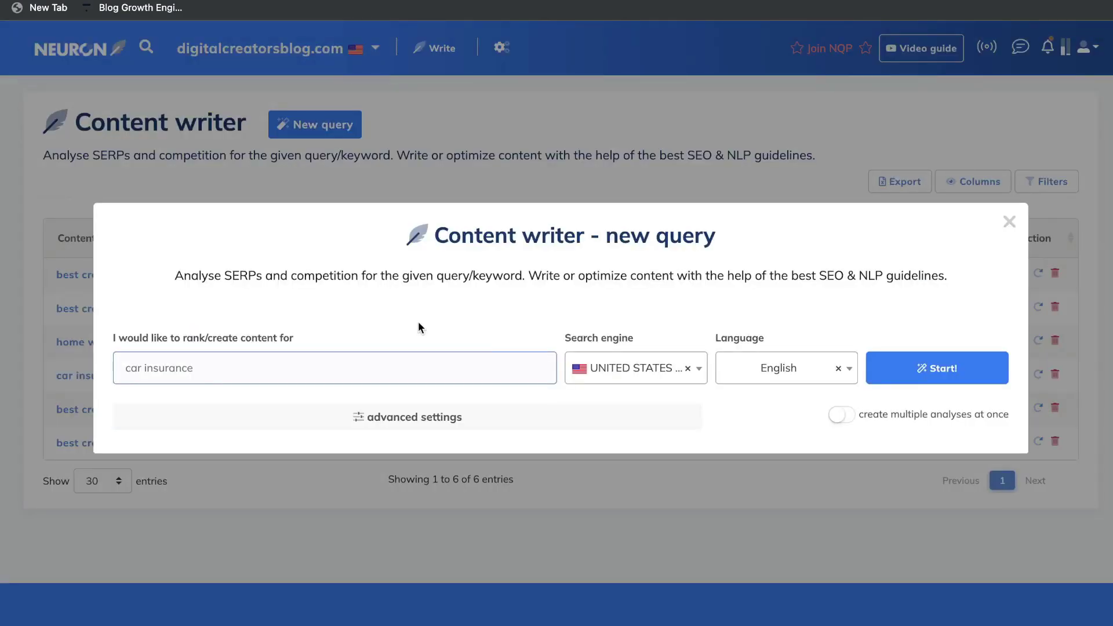
click(246, 356)
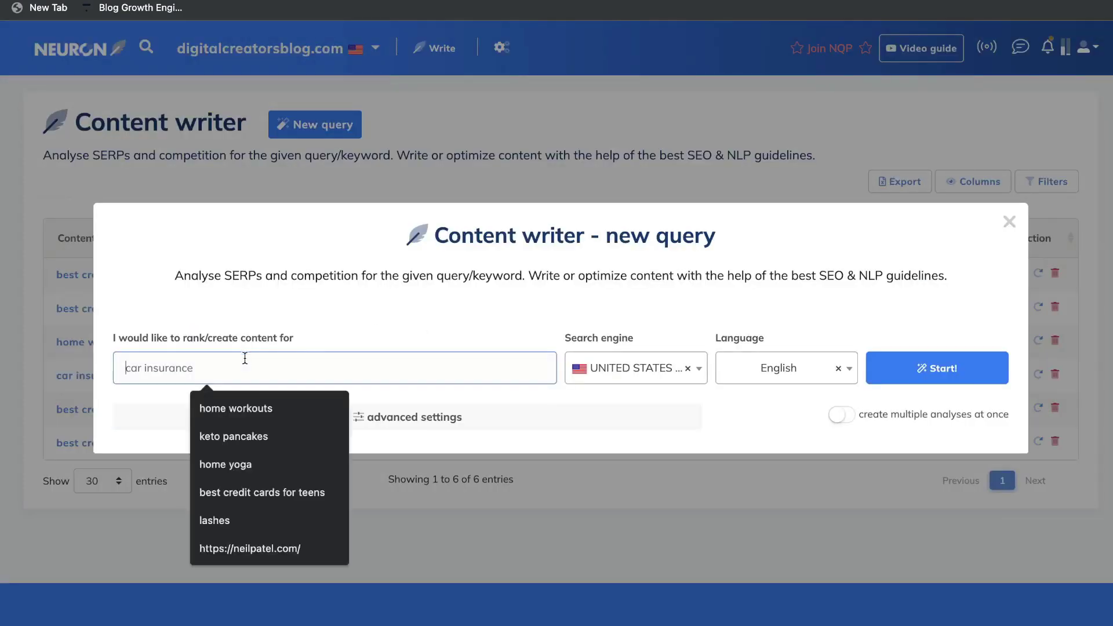
click(240, 434)
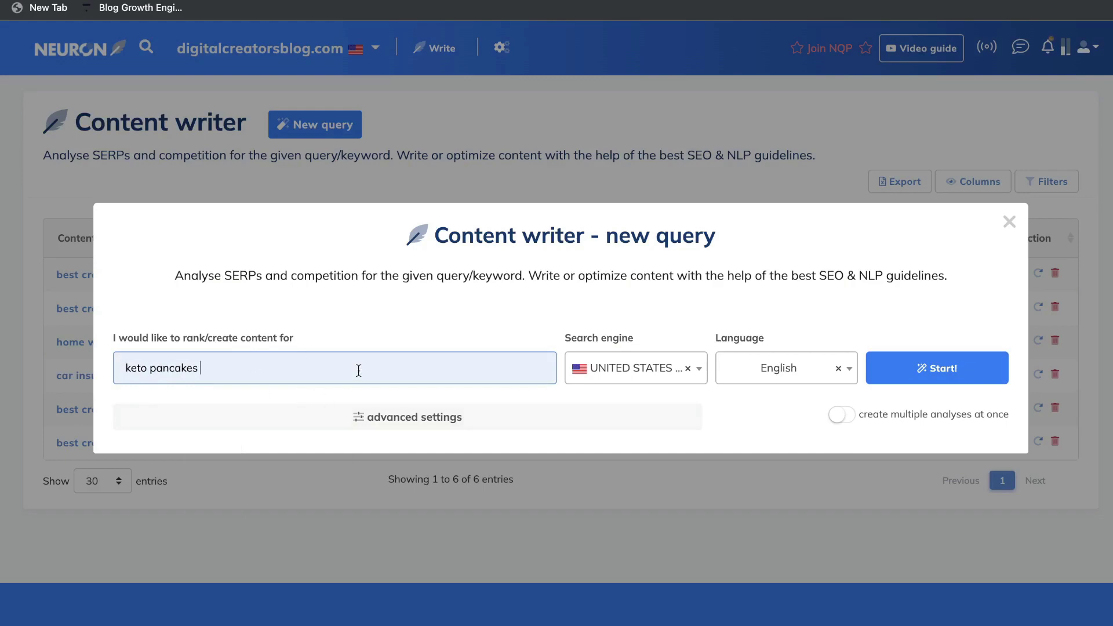
click(928, 370)
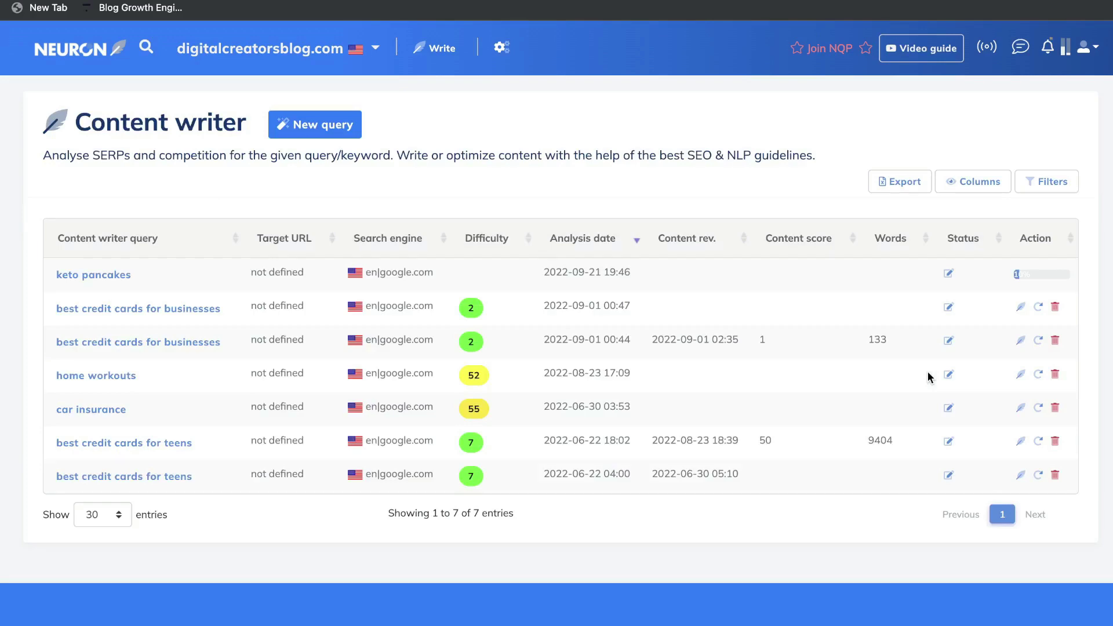
- Review the competitors proposed for the "best credit cards for businesses" query and continue to its content editor
drag(272, 107, 436, 224)
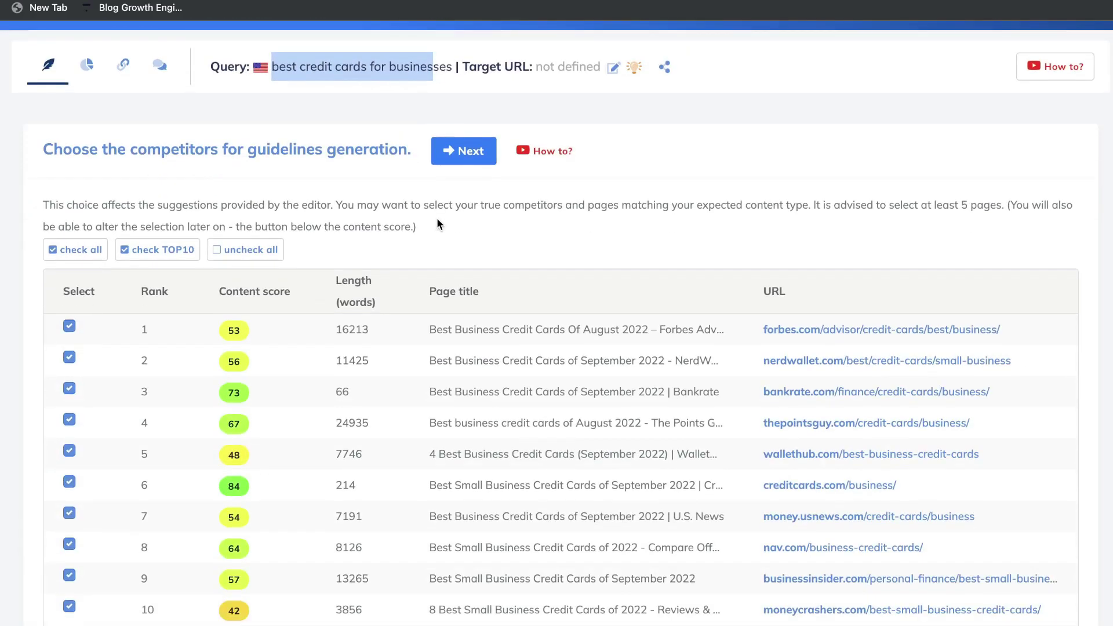
scroll(437, 224, down, 2)
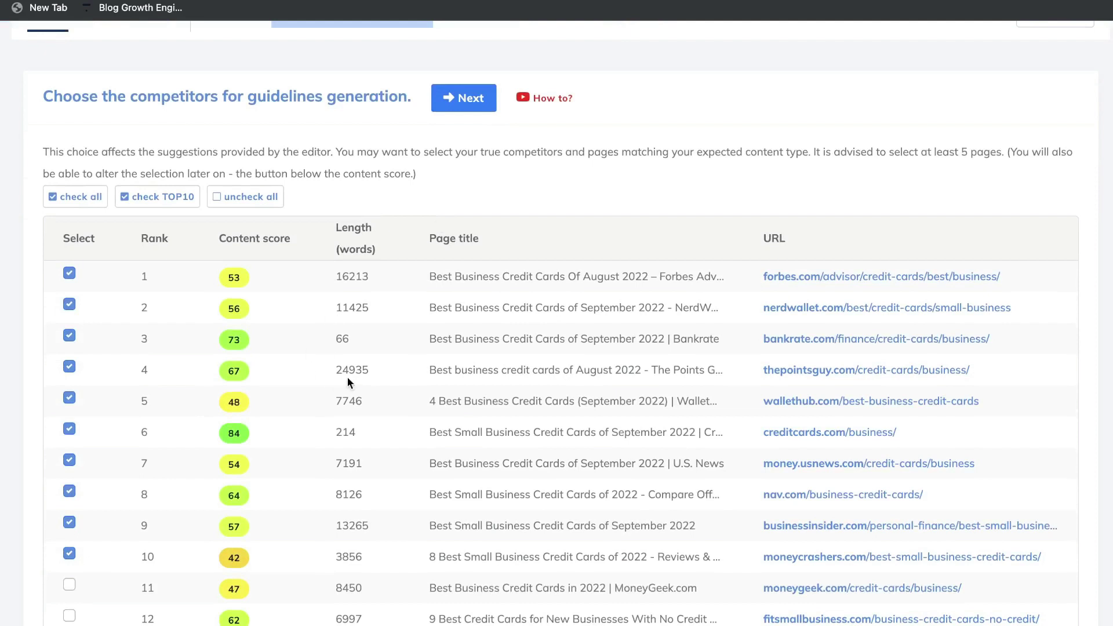
scroll(283, 378, down, 1)
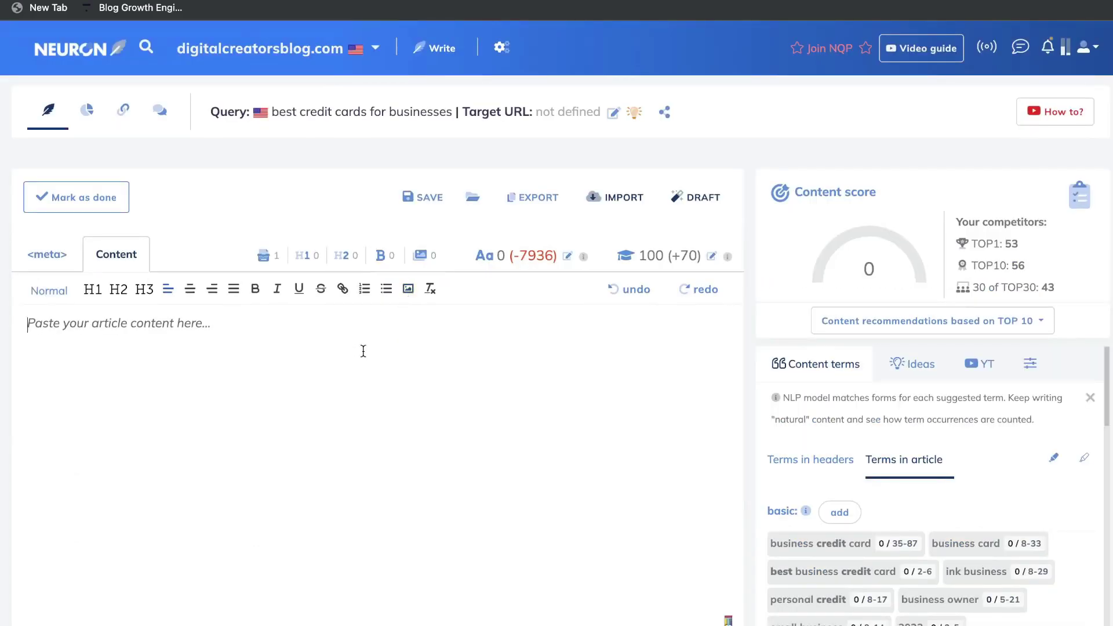
- Look through the suggested content terms and enter "business credit card" as the article's first line
scroll(364, 352, down, 1)
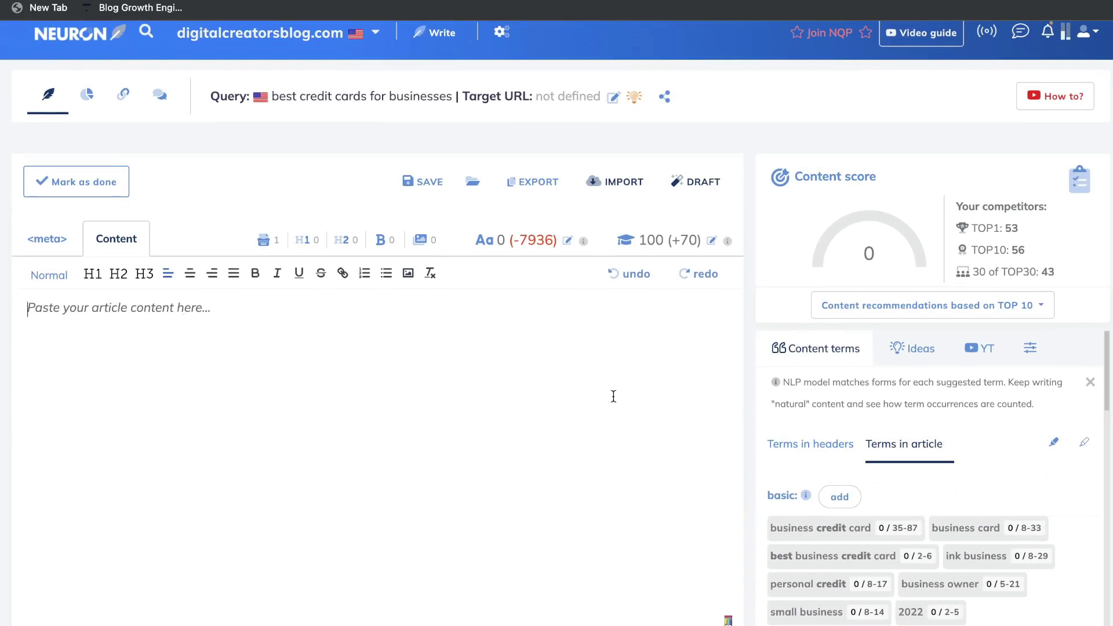
scroll(858, 412, down, 5)
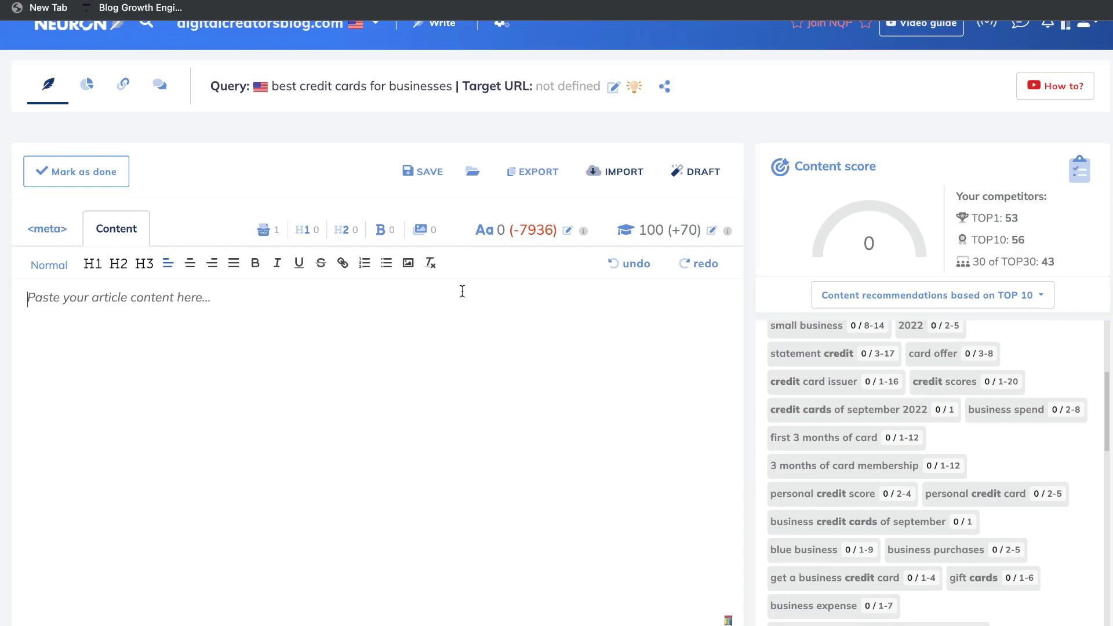
text(business credit card)
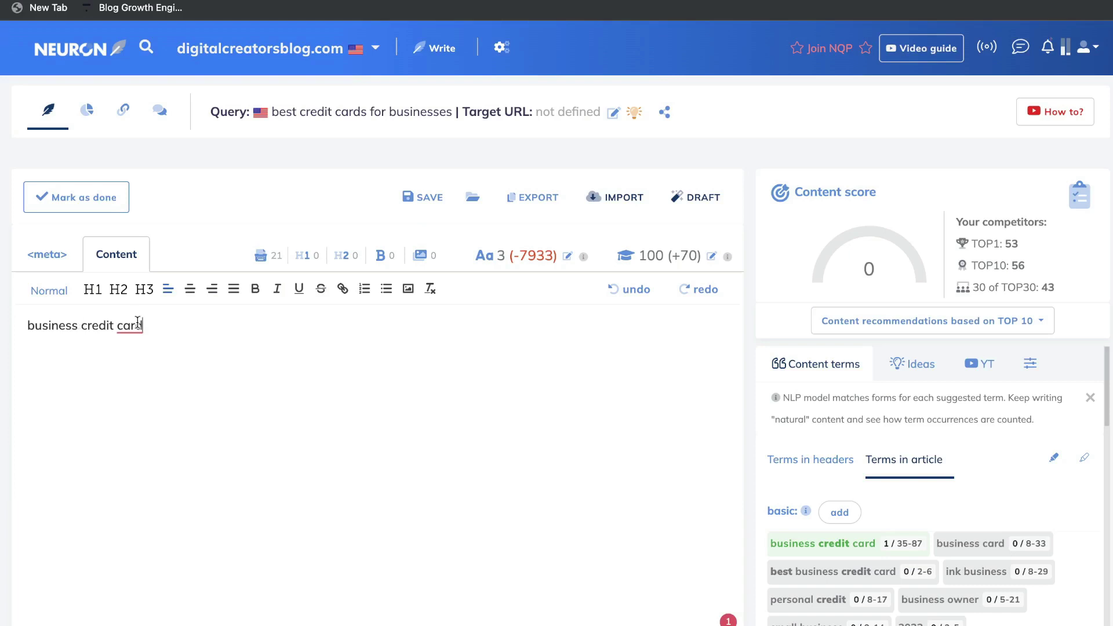
mouse_move(143, 327)
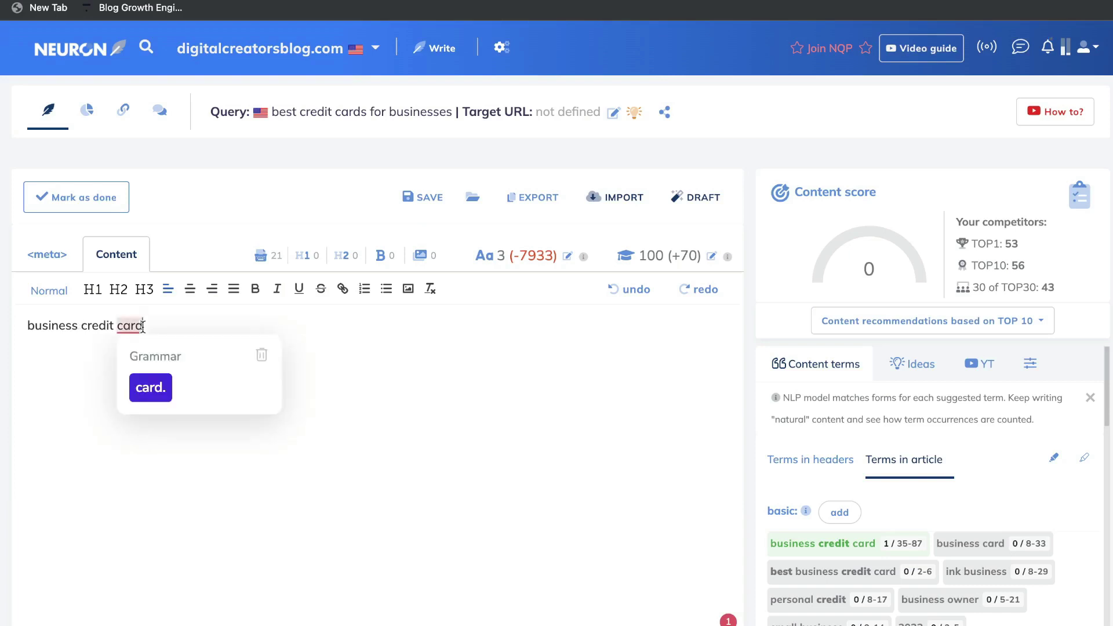
- Generate an AI paragraph from the "business credit card" line and use the generated text in the article
drag(170, 320, 26, 326)
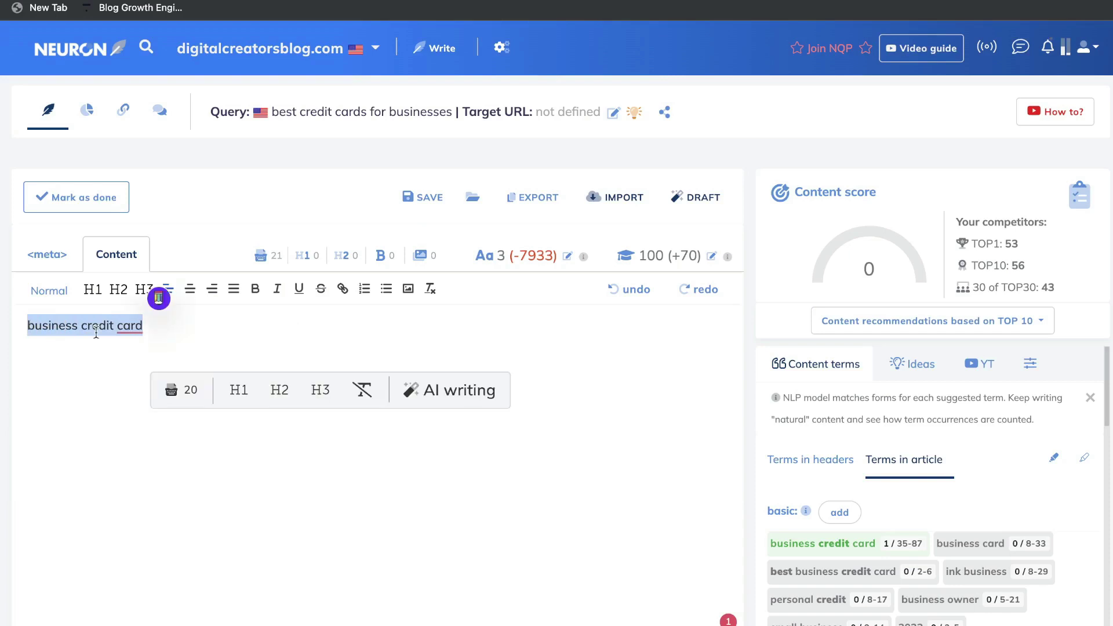
click(454, 403)
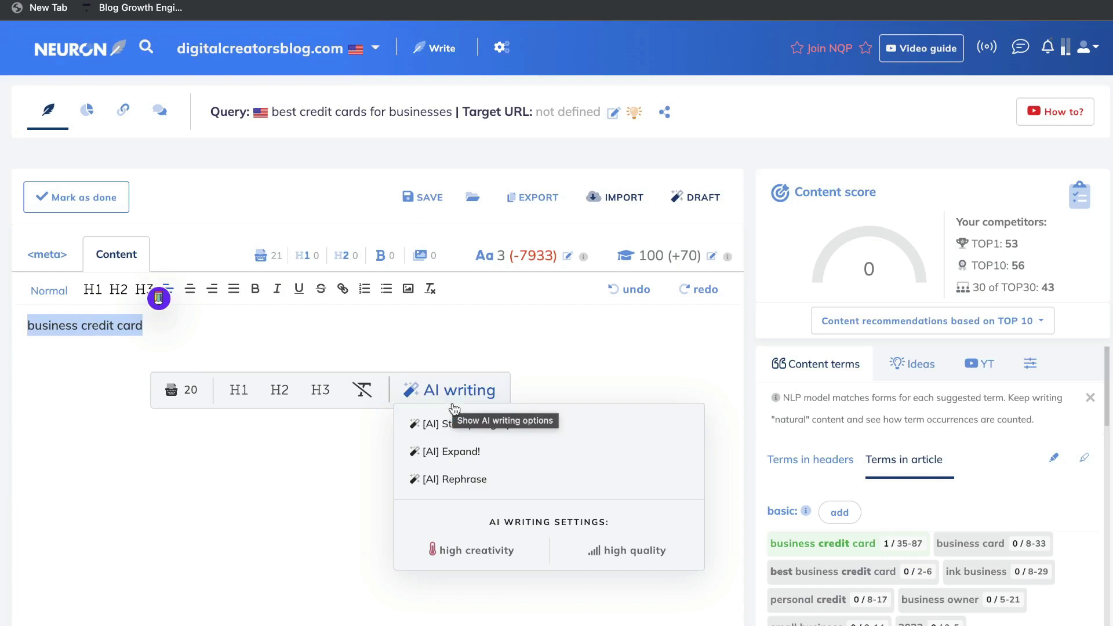
click(467, 432)
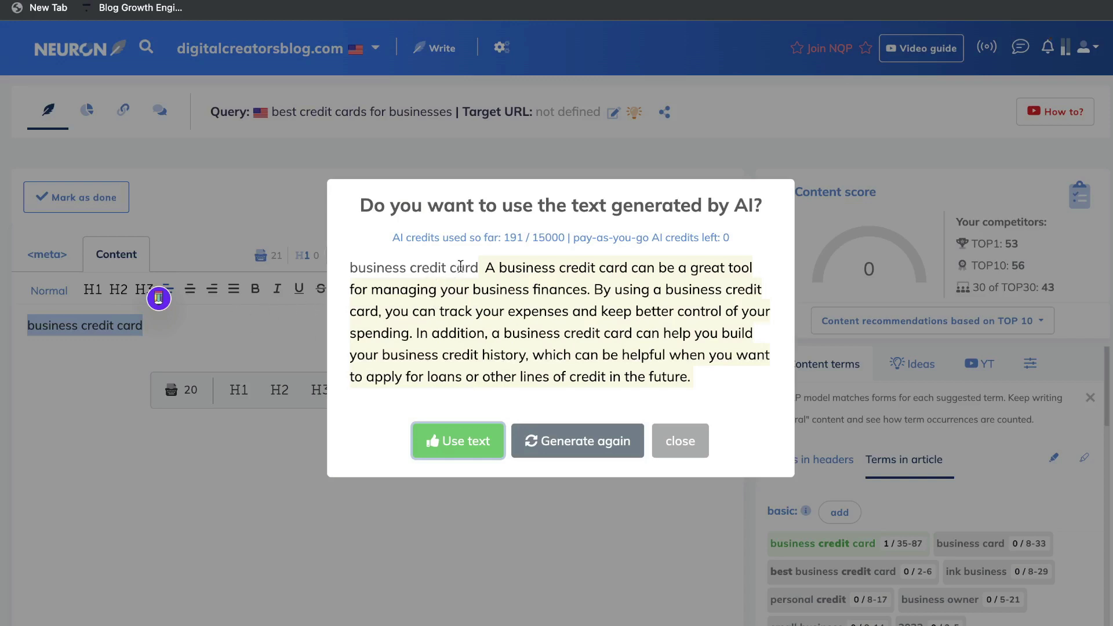
drag(479, 269, 370, 267)
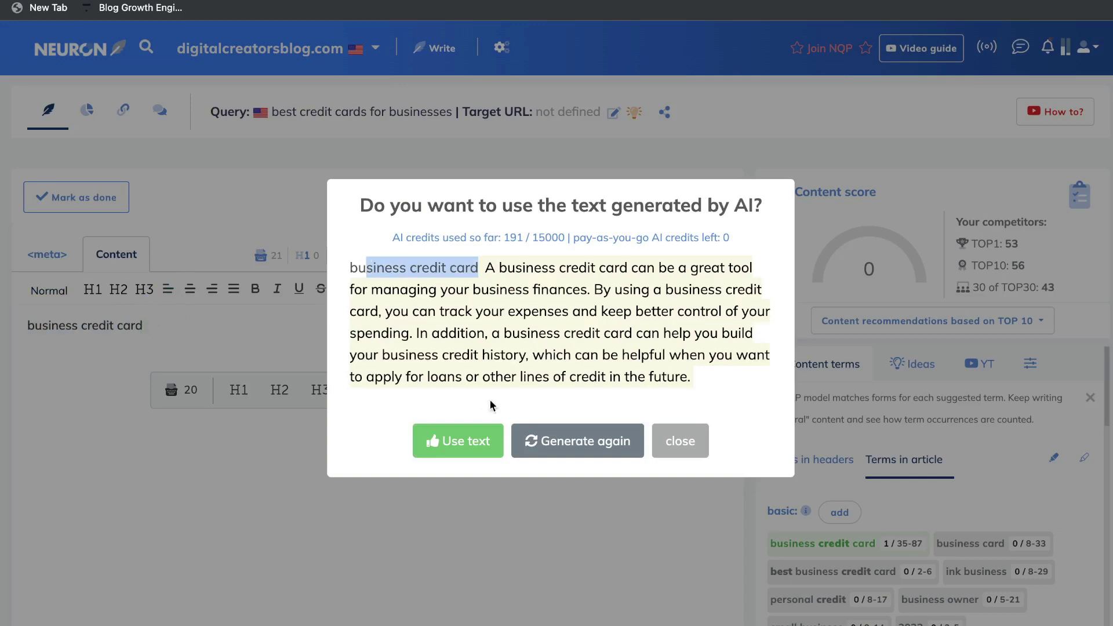
click(473, 451)
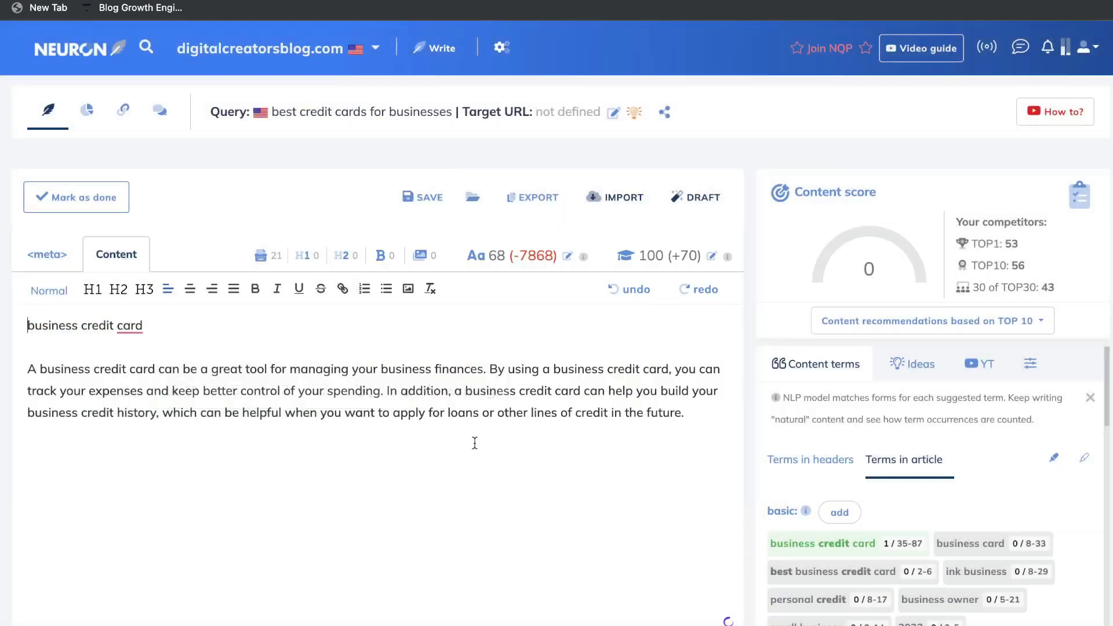
scroll(365, 438, down, 1)
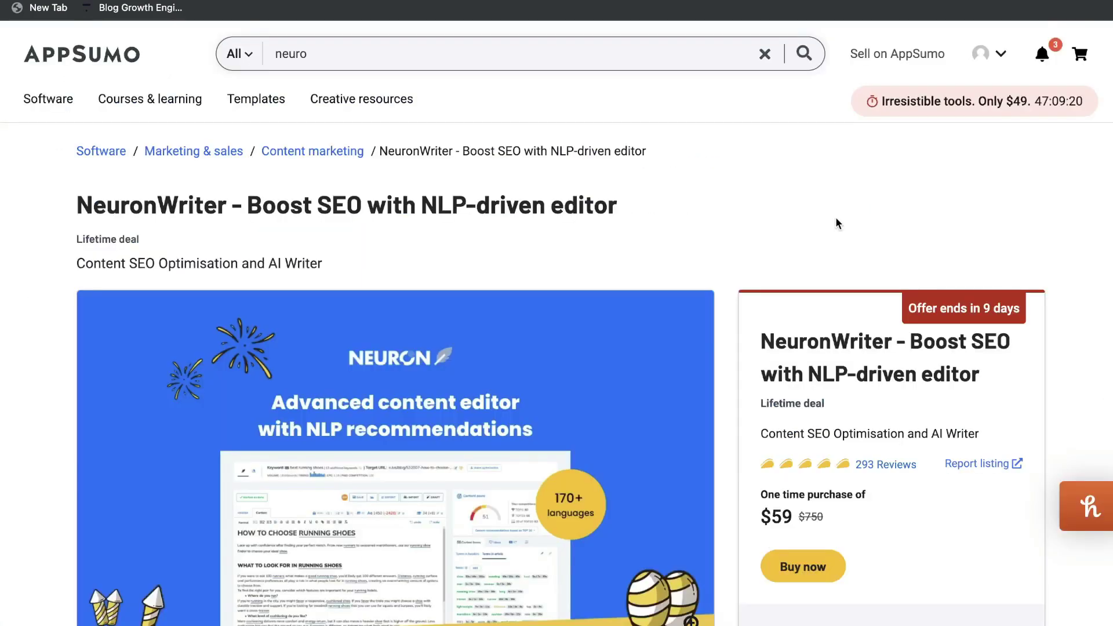
- On the AppSumo page for NeuronWriter, check the lifetime deal's one-time price and browse down to its plans and features
scroll(837, 223, down, 3)
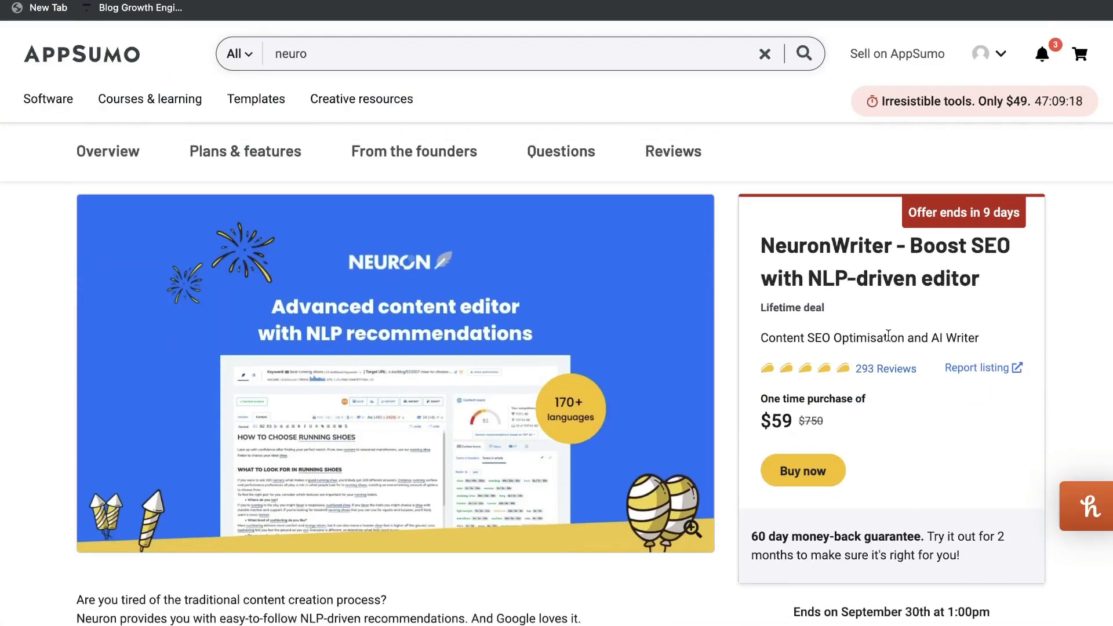
scroll(880, 390, down, 3)
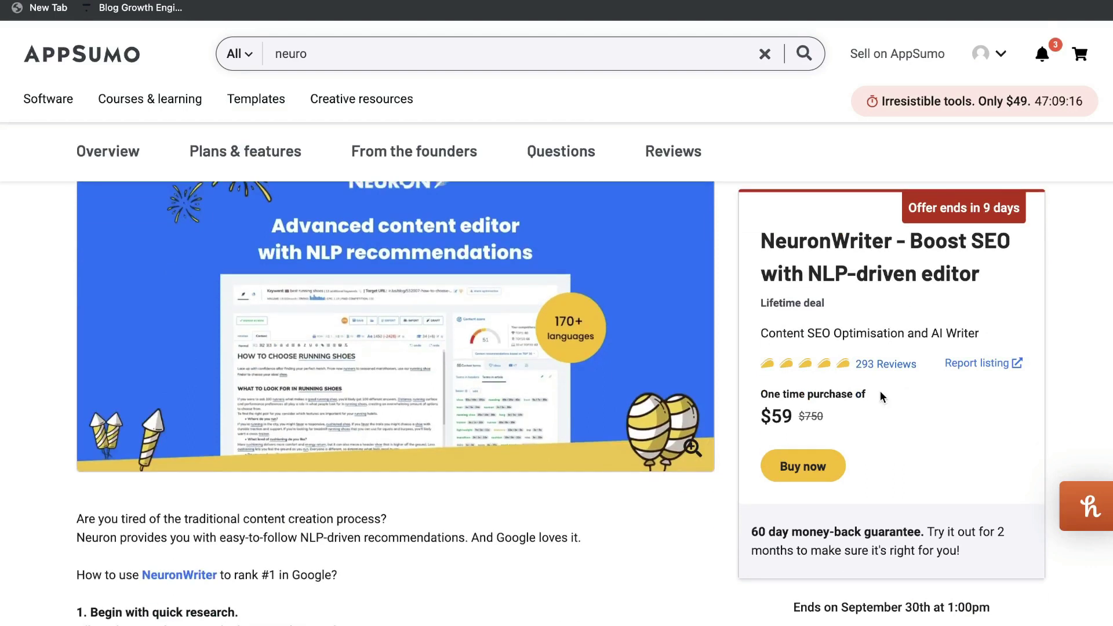
scroll(880, 391, down, 2)
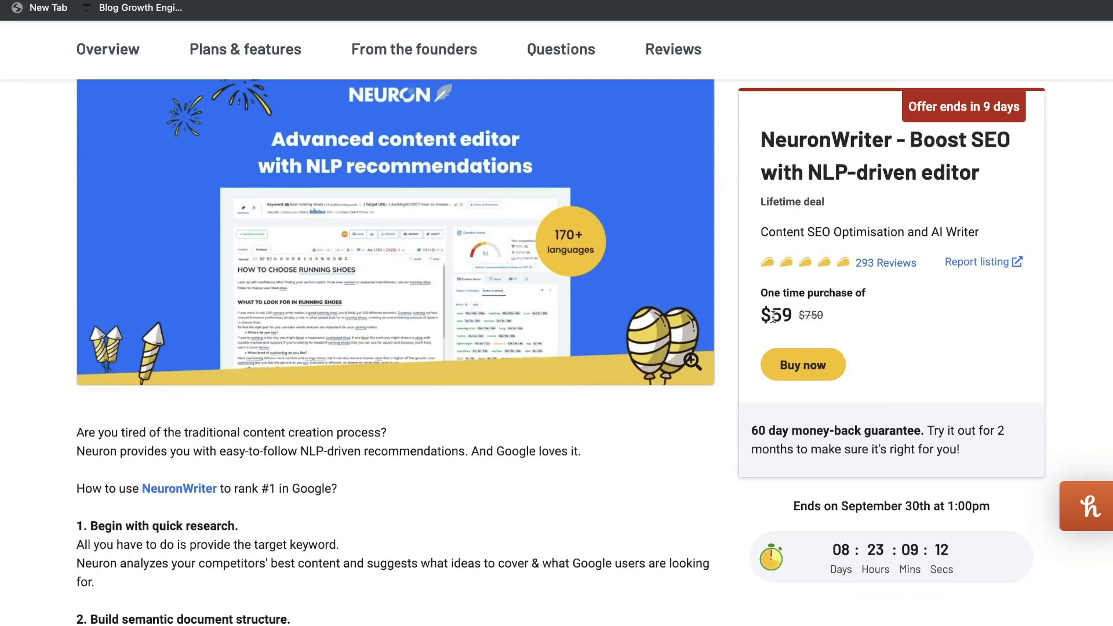
drag(771, 314, 800, 316)
scroll(669, 346, down, 8)
scroll(669, 346, down, 15)
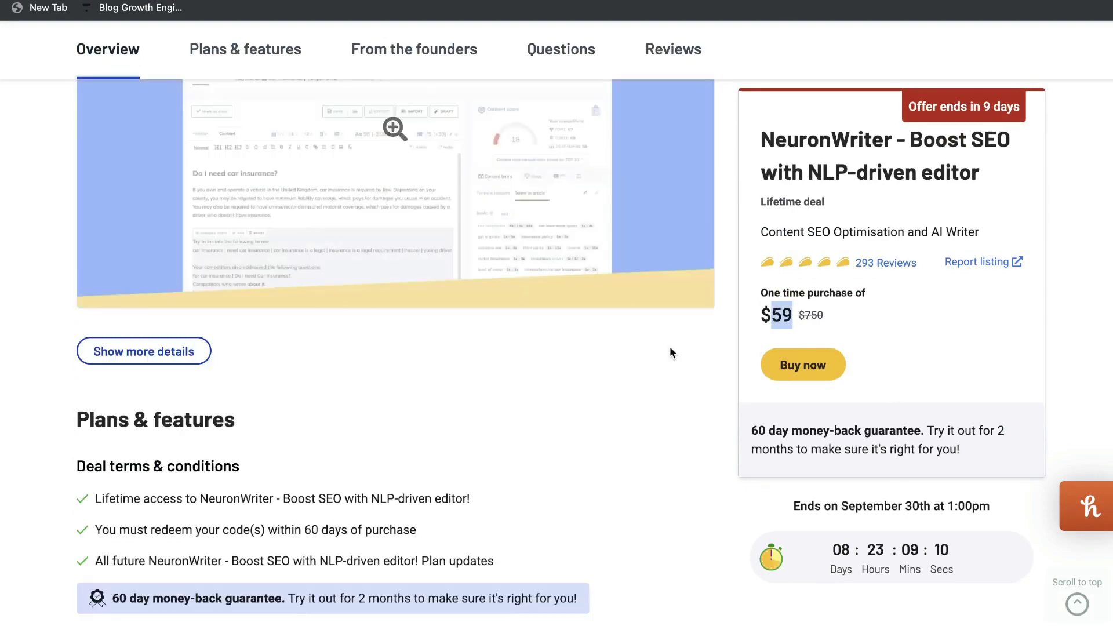
scroll(243, 183, up, 3)
scroll(243, 183, up, 1)
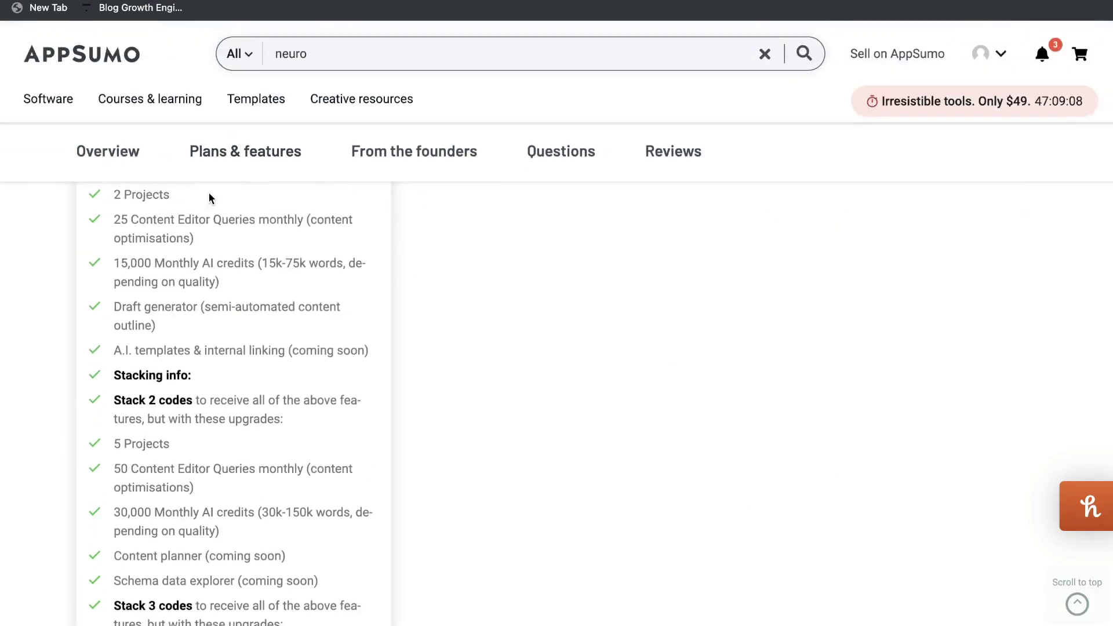
- Compare the monthly content editor queries and AI credits offered by a single code and by stacking two codes
drag(115, 219, 212, 222)
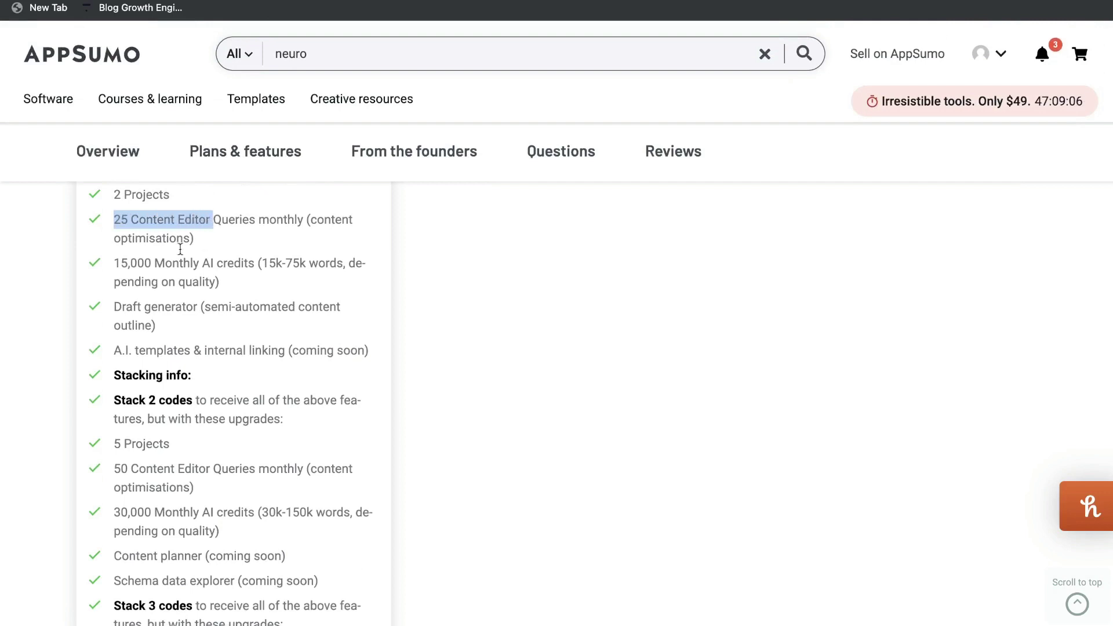
drag(120, 263, 180, 264)
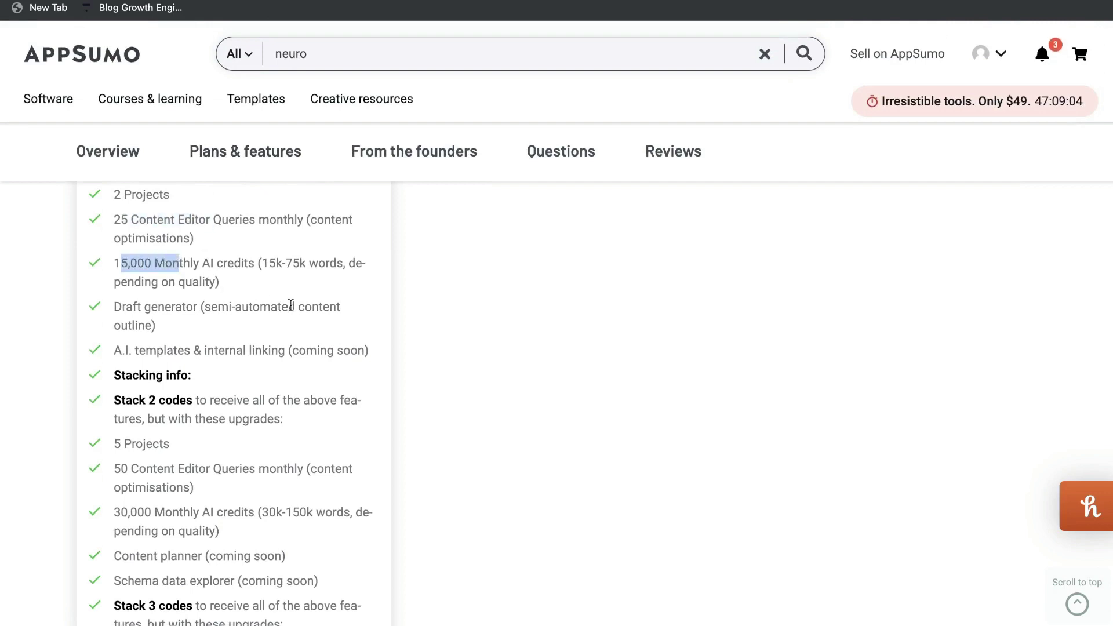
scroll(293, 305, down, 3)
drag(126, 317, 205, 317)
scroll(232, 385, down, 1)
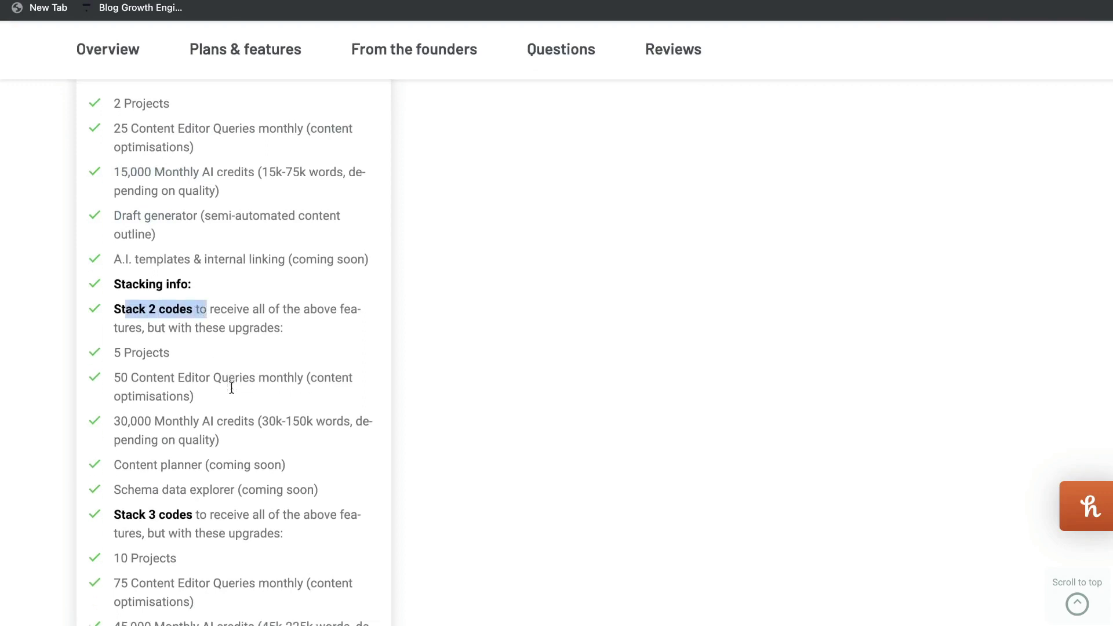
scroll(249, 337, down, 1)
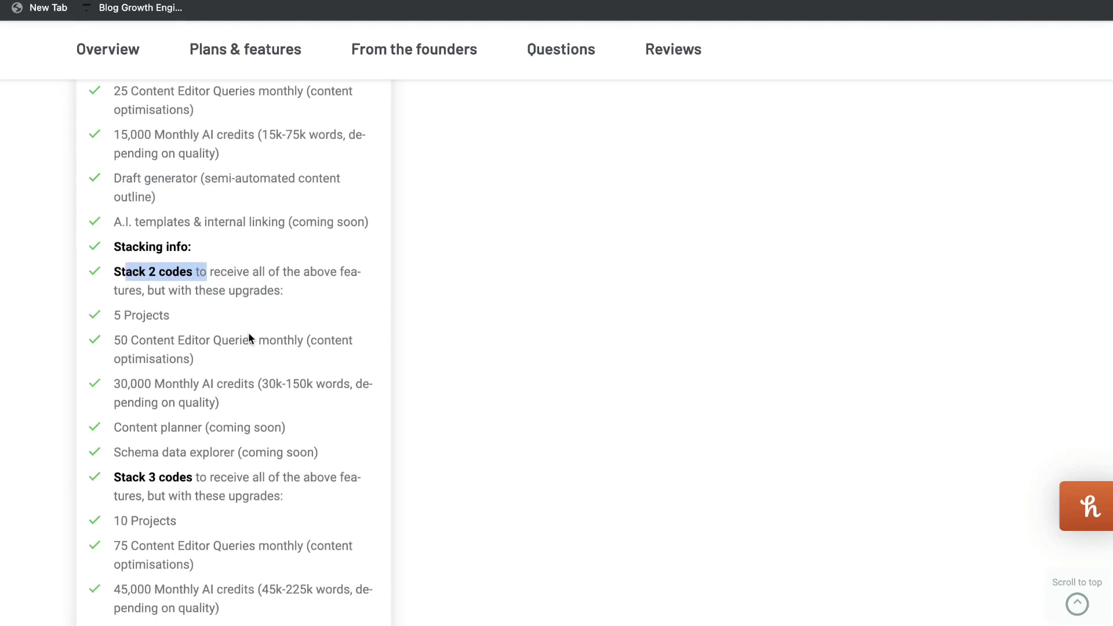
drag(116, 382, 207, 383)
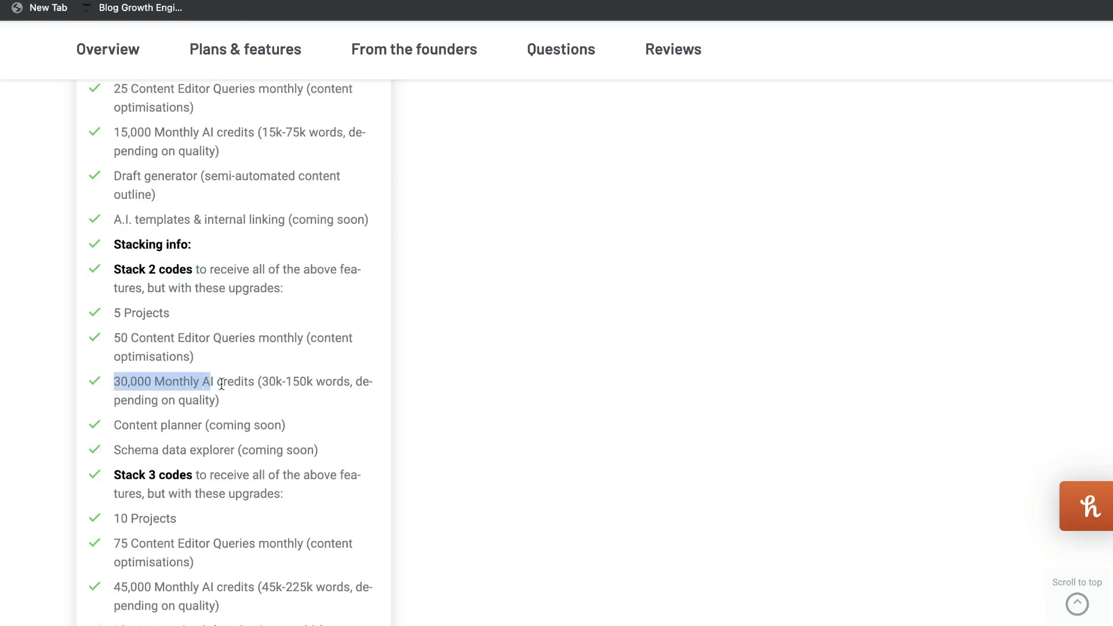
drag(114, 338, 164, 339)
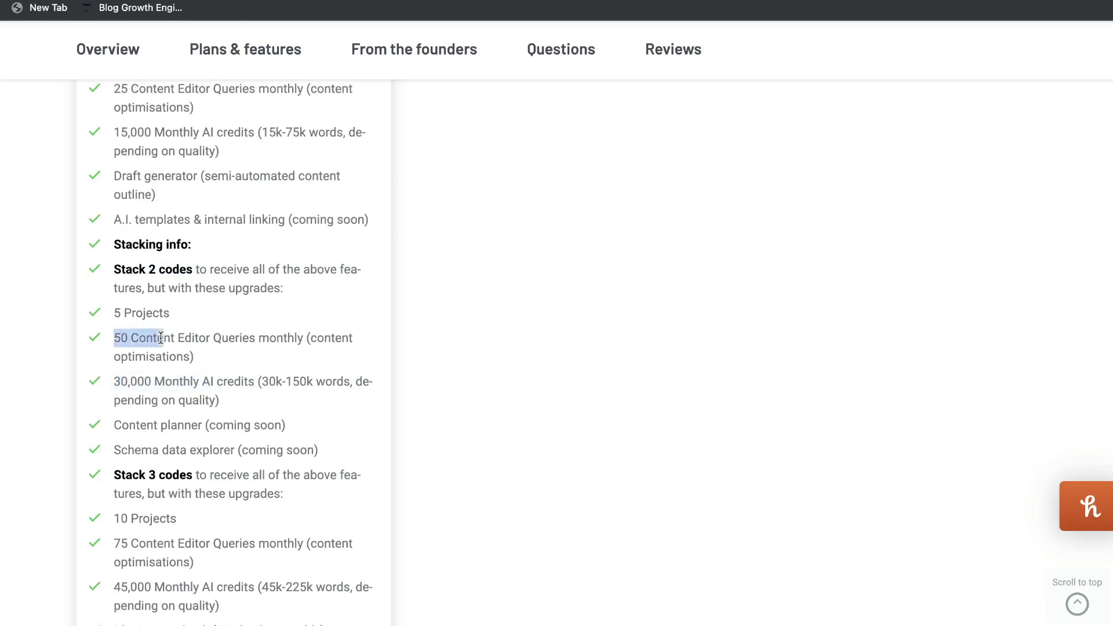
- Review the NeuronWriter deal's overview and its terms and conditions, and check when the offer ends
scroll(284, 362, up, 1)
scroll(284, 362, up, 15)
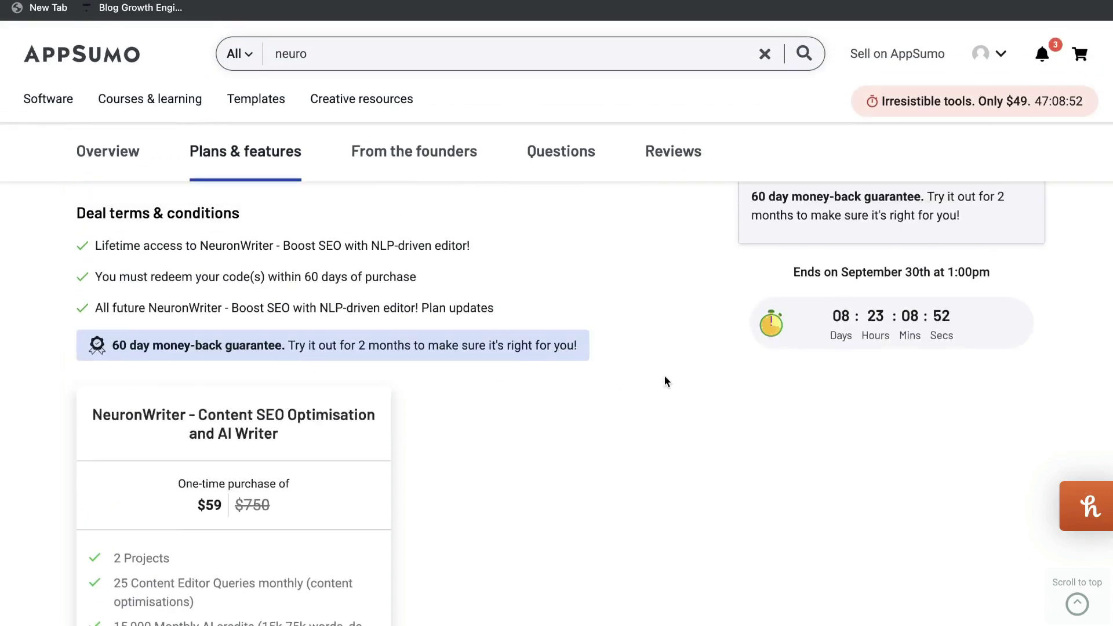
scroll(666, 381, down, 10)
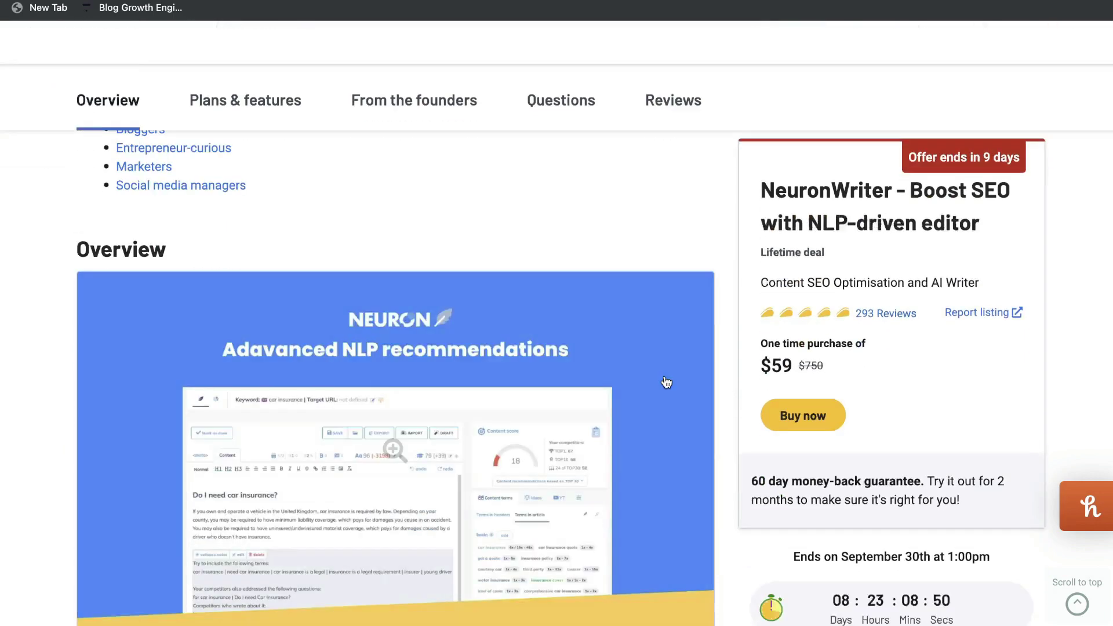
scroll(665, 378, down, 5)
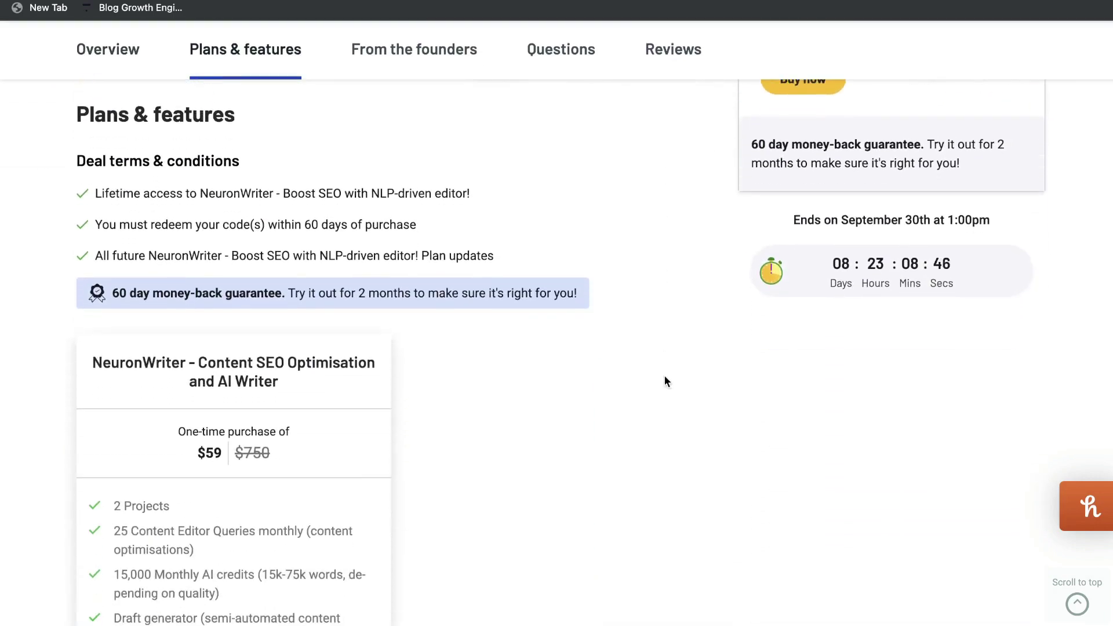
scroll(666, 381, up, 7)
scroll(665, 383, down, 2)
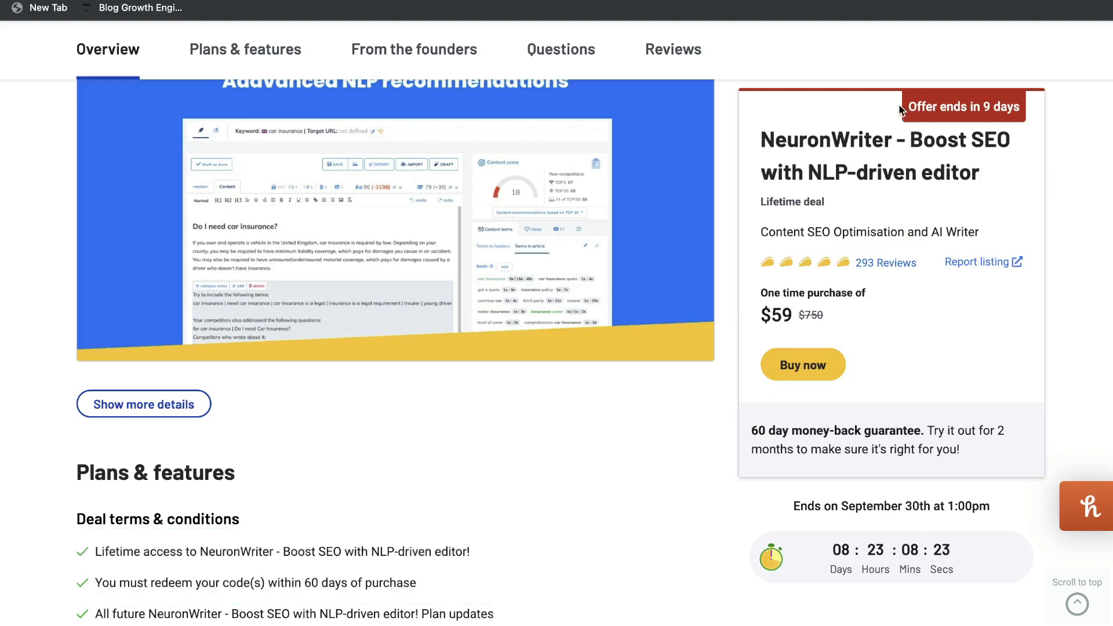
drag(905, 108, 1012, 104)
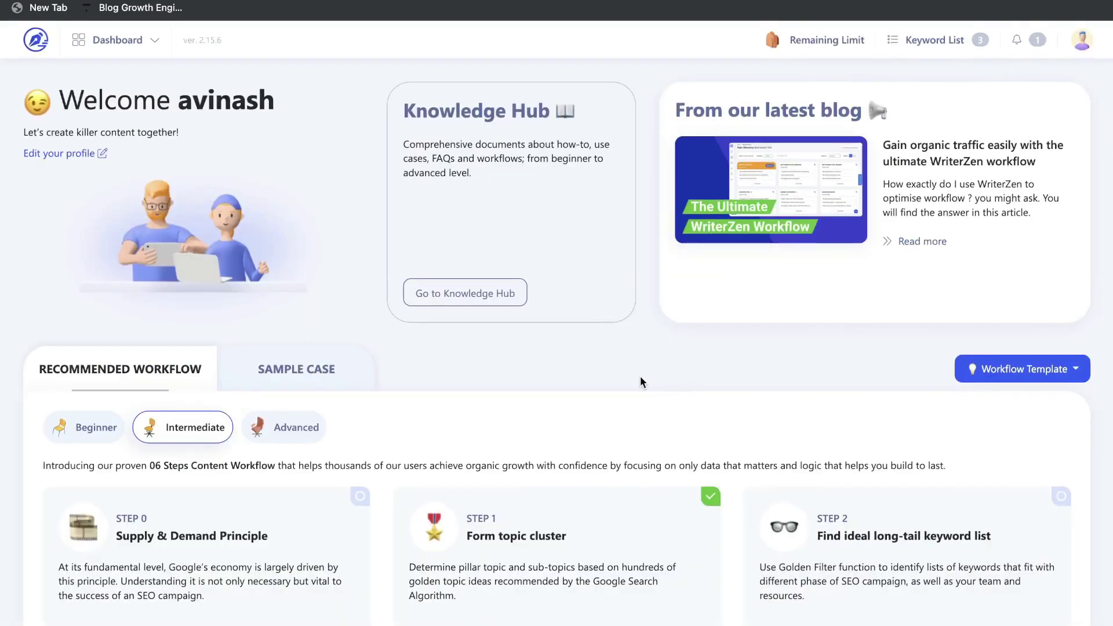
- In WriterZen, look over the dashboard's recommended workflow and tools, and open Keyword Explorer
scroll(641, 376, down, 2)
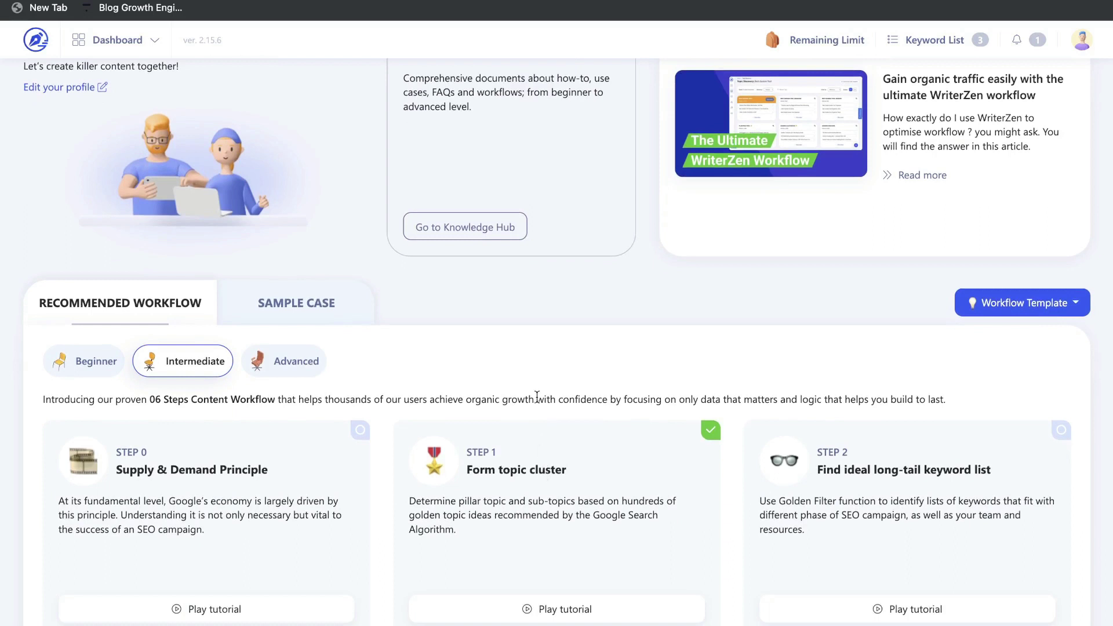
scroll(537, 397, down, 6)
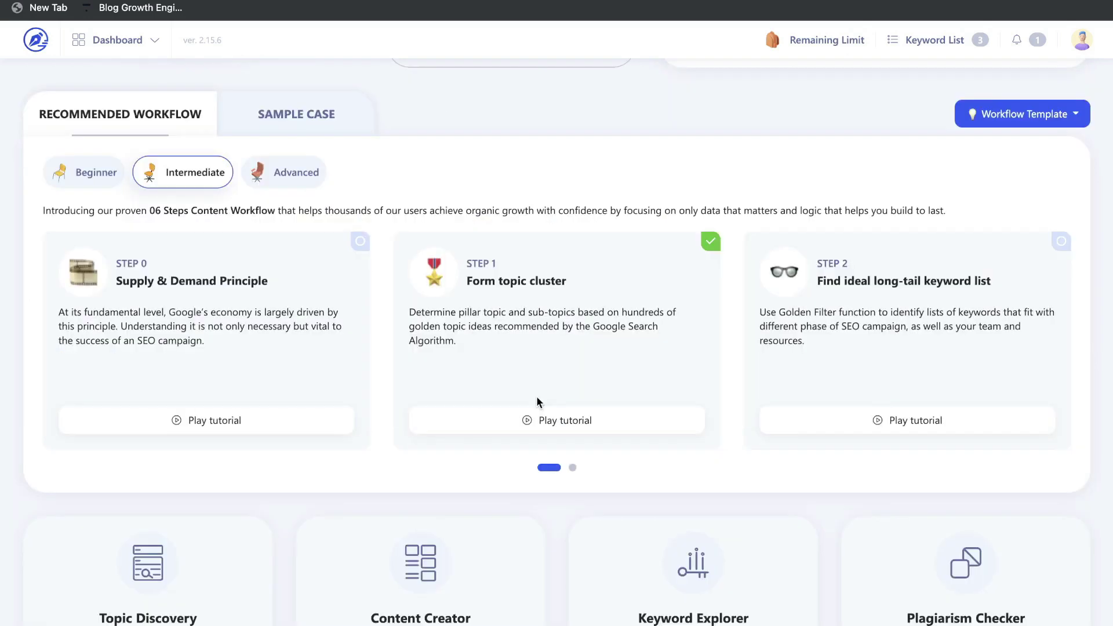
scroll(537, 401, down, 4)
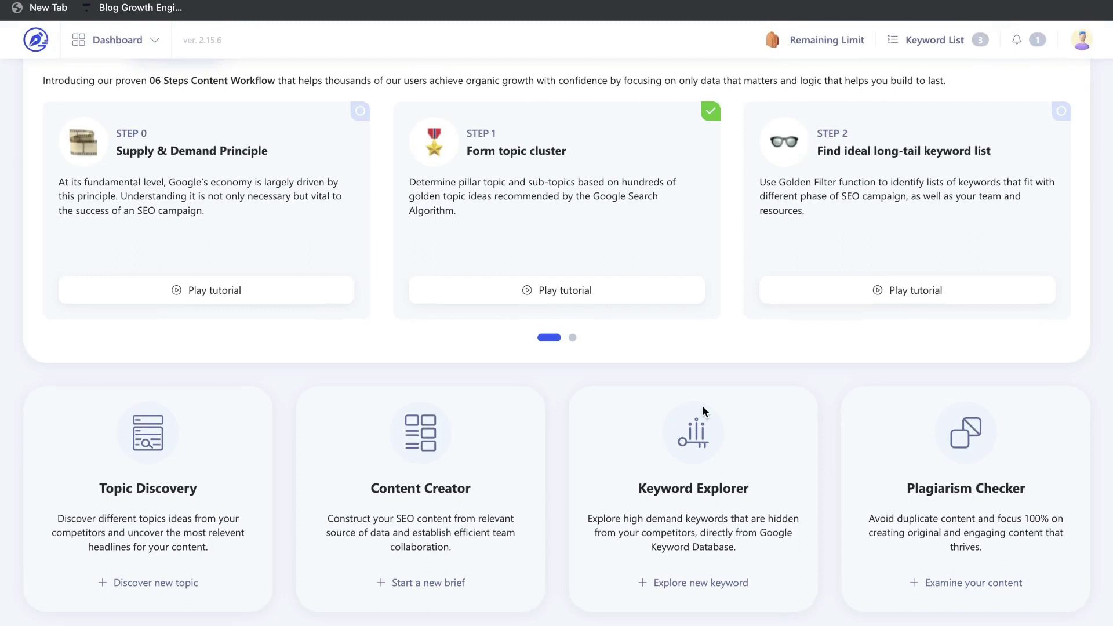
click(700, 584)
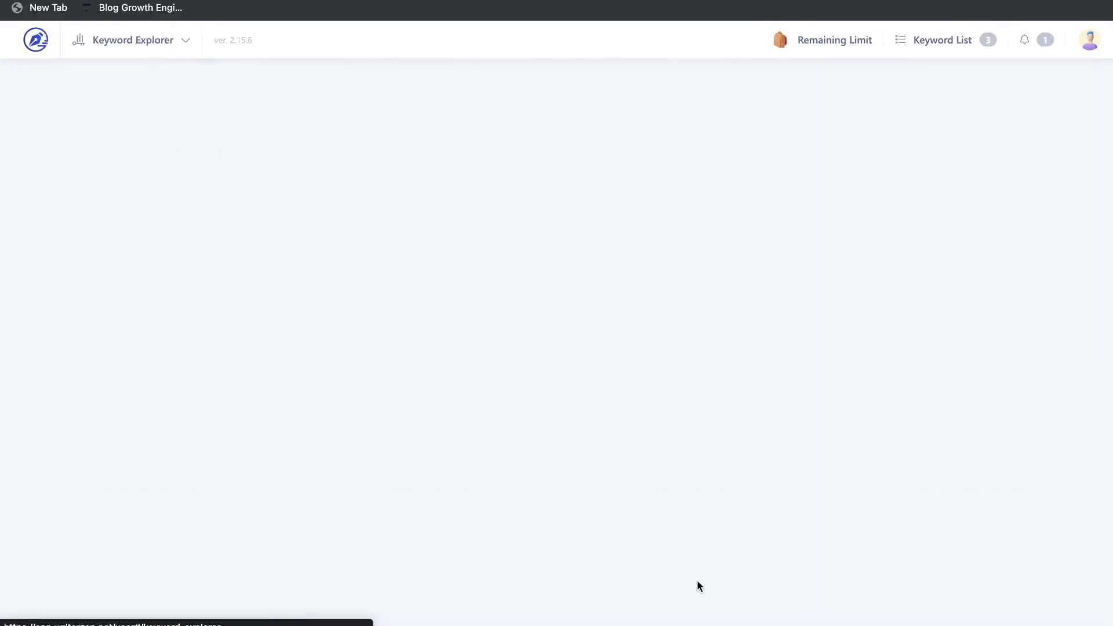
- Search for the keyword "credit card" with United States and English, and look through its overview chart and keyword data
click(420, 312)
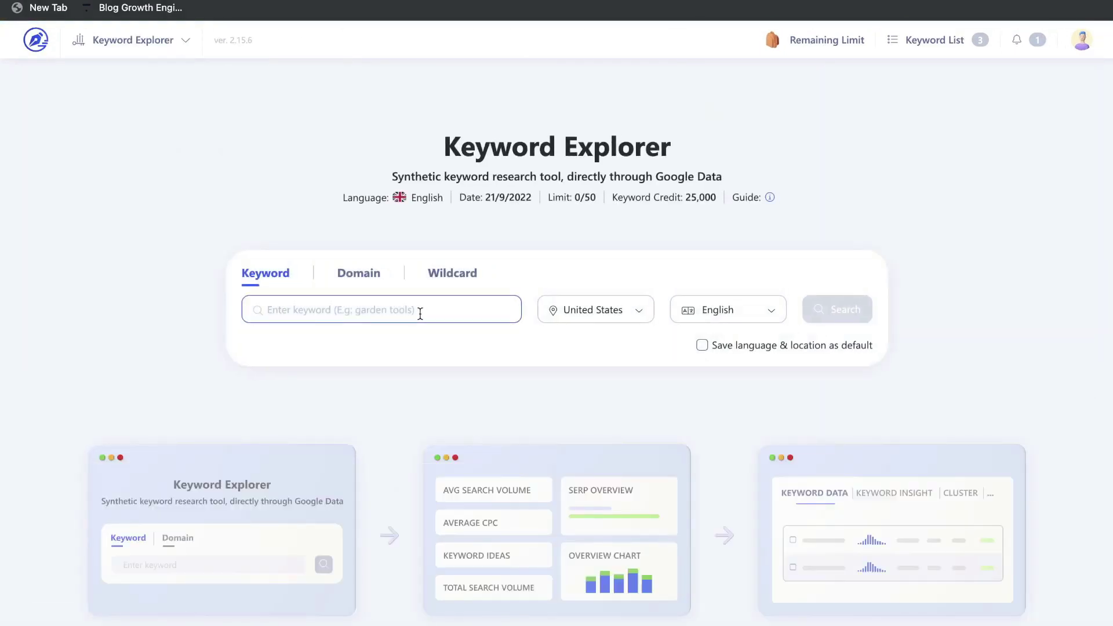
click(346, 314)
text(credit card)
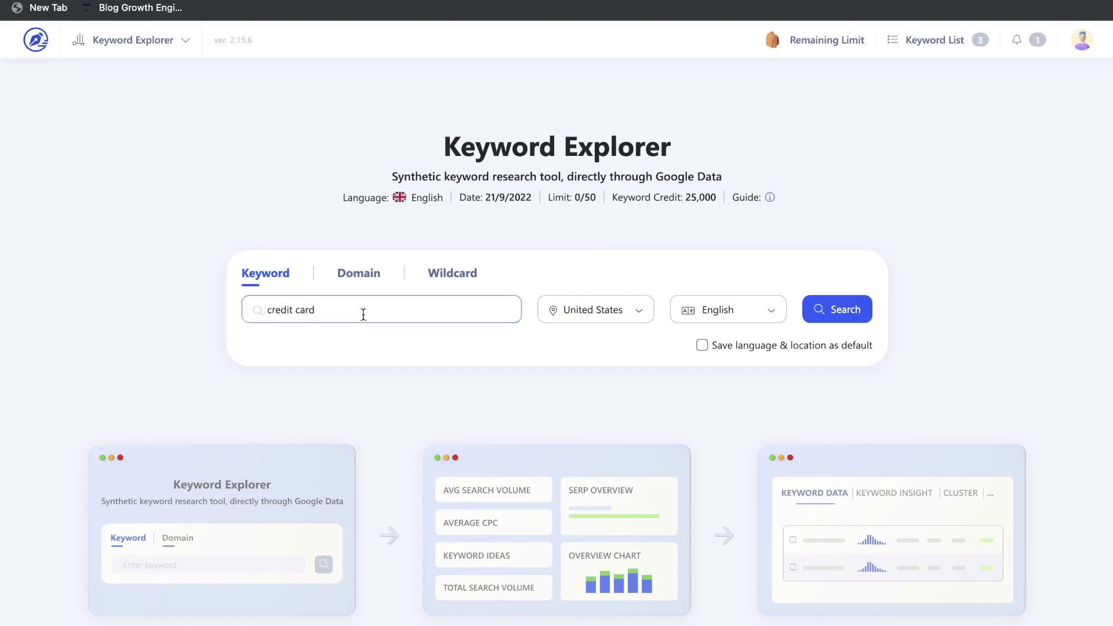
click(825, 306)
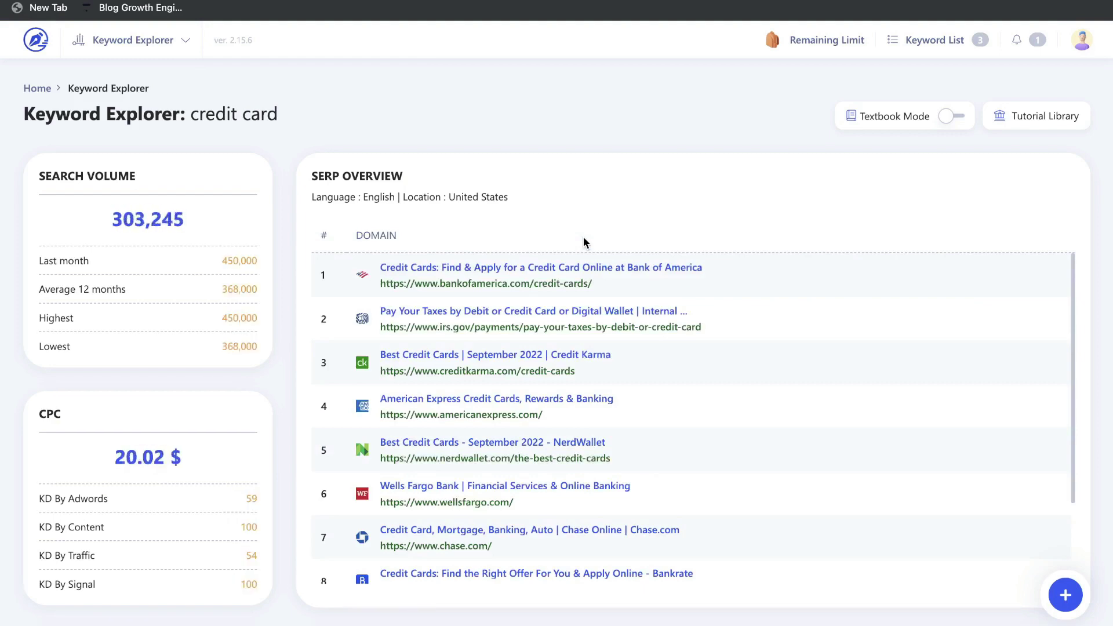
scroll(584, 240, down, 2)
scroll(584, 240, down, 7)
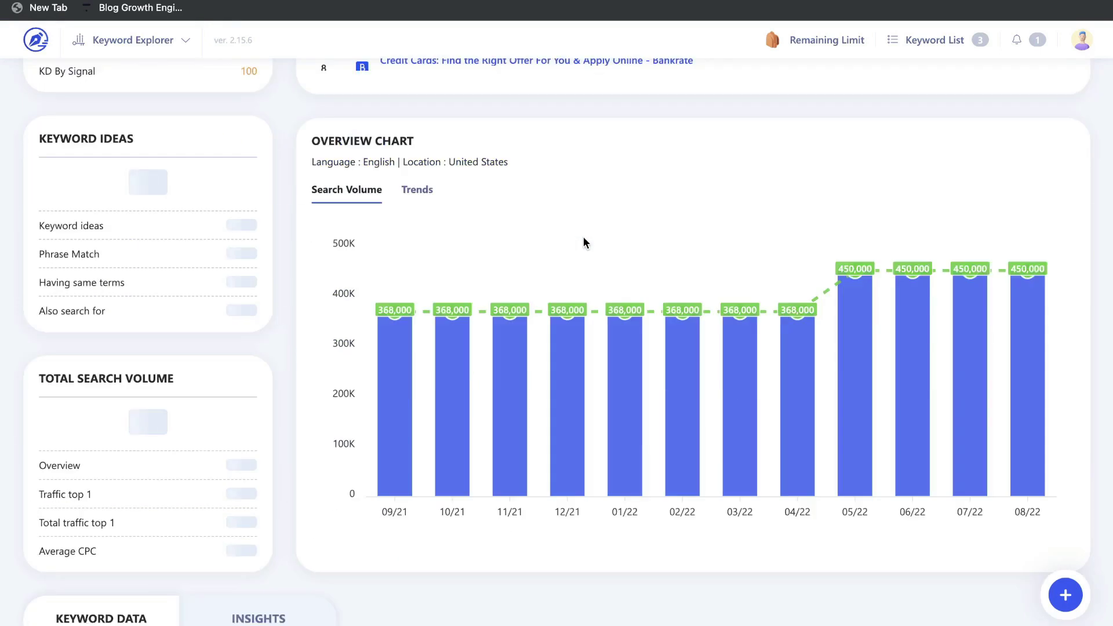
scroll(584, 240, down, 10)
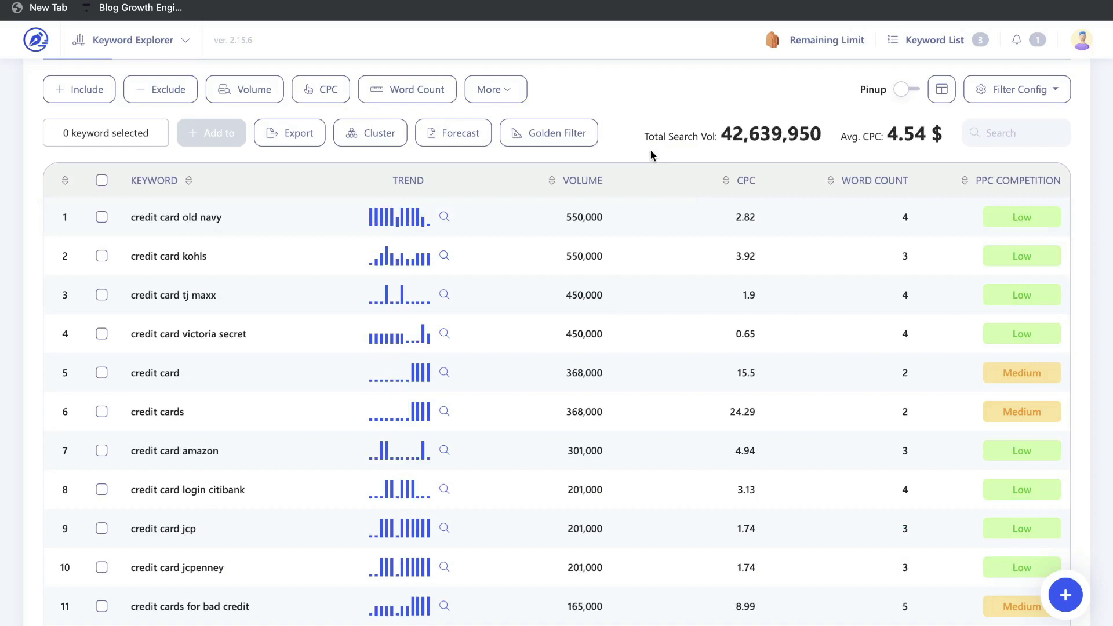
- Look over the credit card keyword data and its filters for including, excluding, search volume and word count
scroll(650, 155, down, 1)
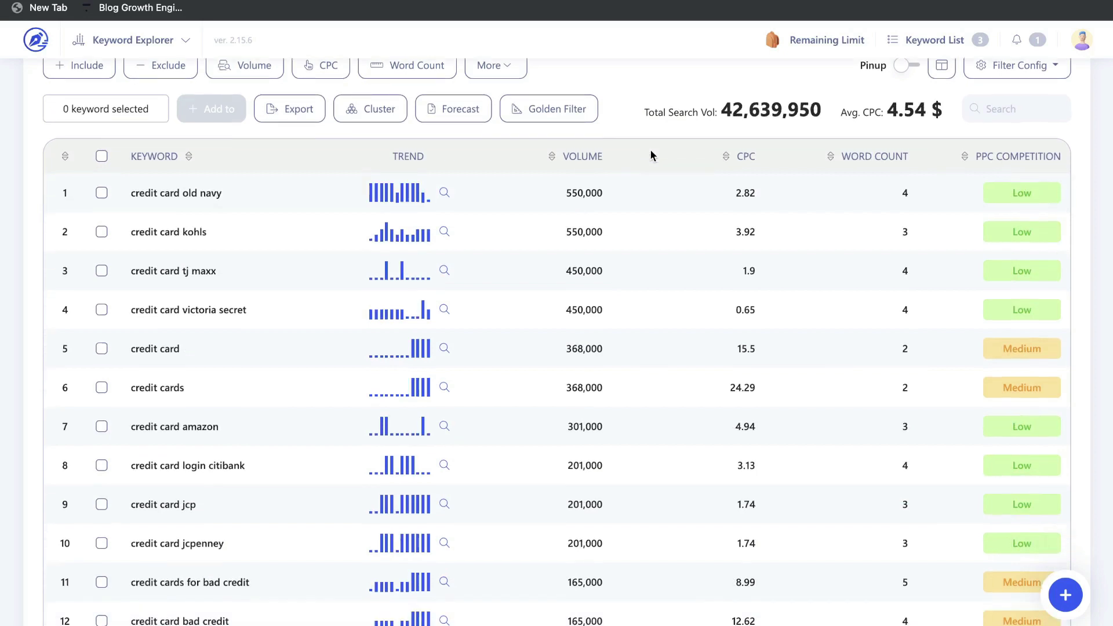
scroll(650, 155, up, 3)
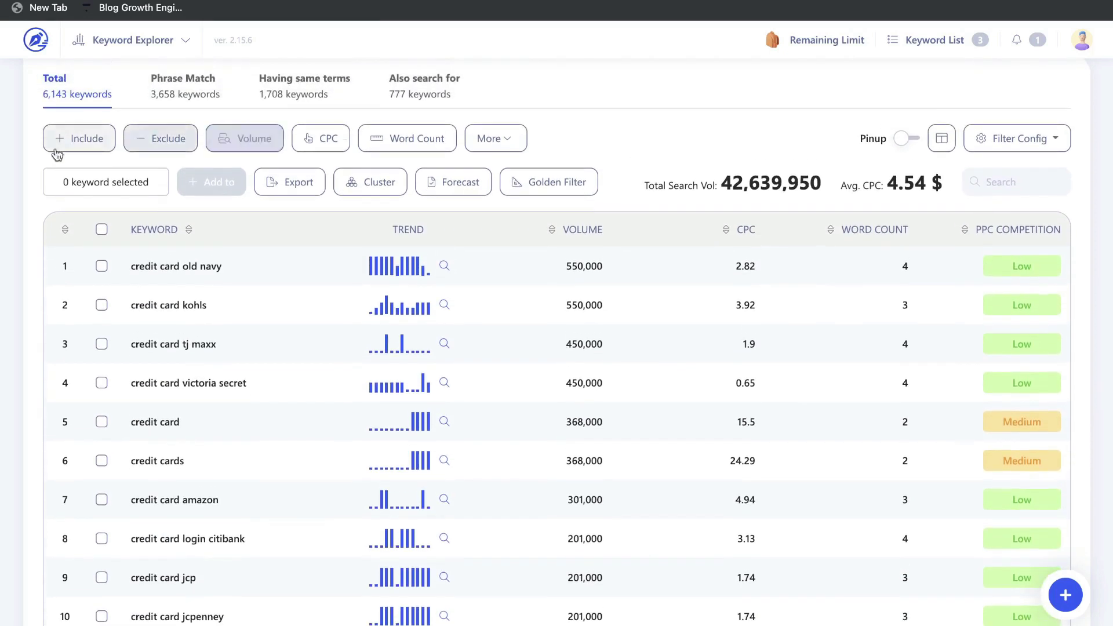
scroll(57, 154, up, 2)
click(156, 179)
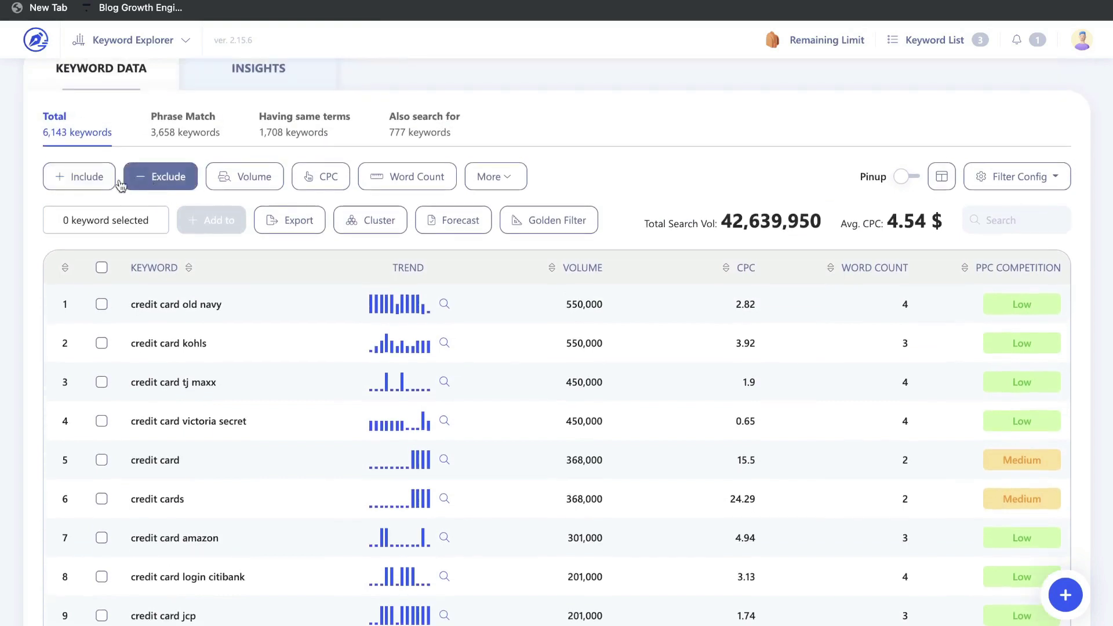
click(235, 179)
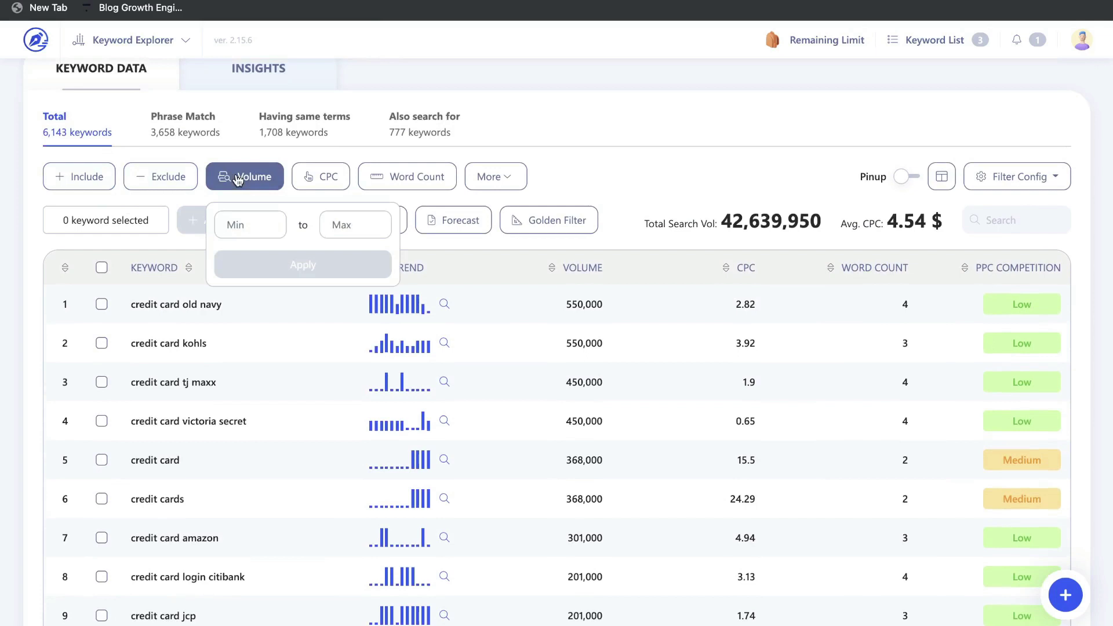
click(376, 180)
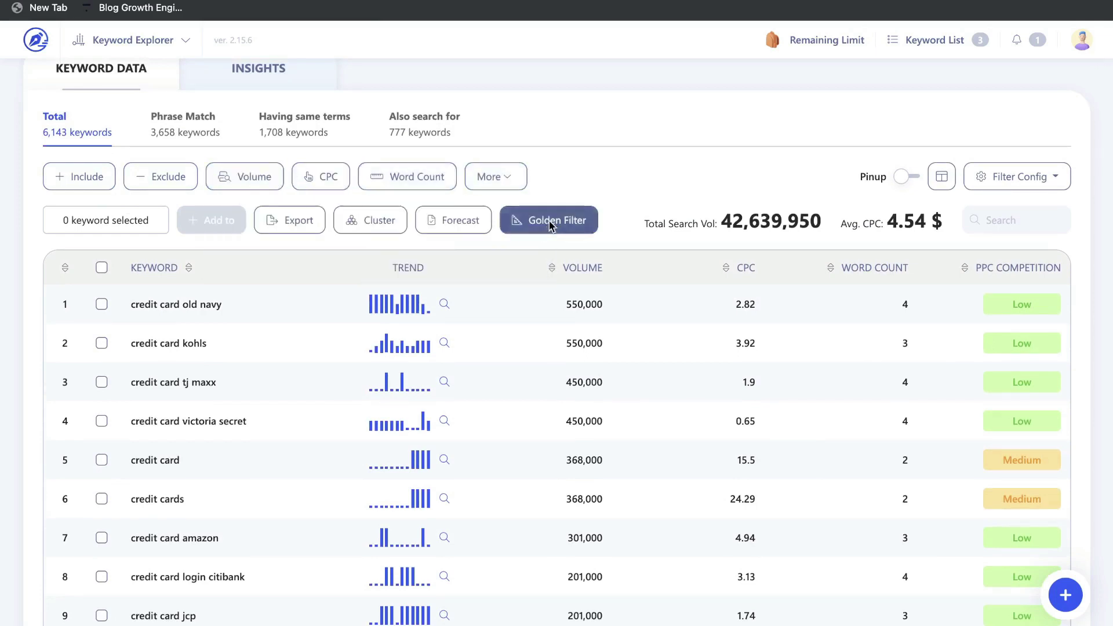
- Run the Golden Filter on the credit card keywords and check the Allintitle and Golden Score columns
click(551, 223)
click(703, 365)
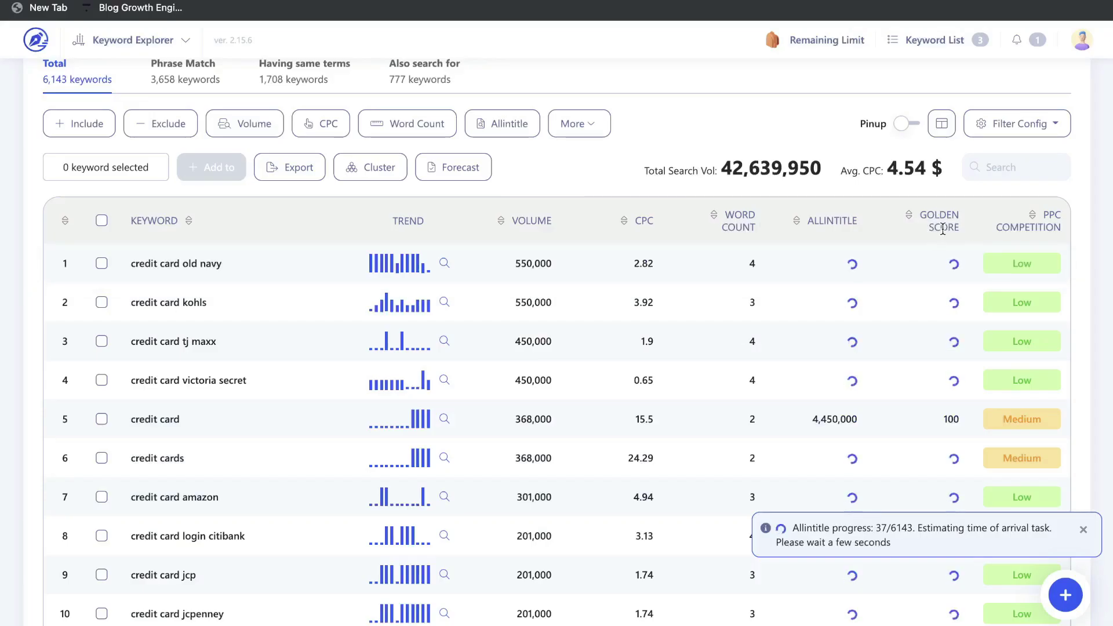
scroll(477, 293, down, 1)
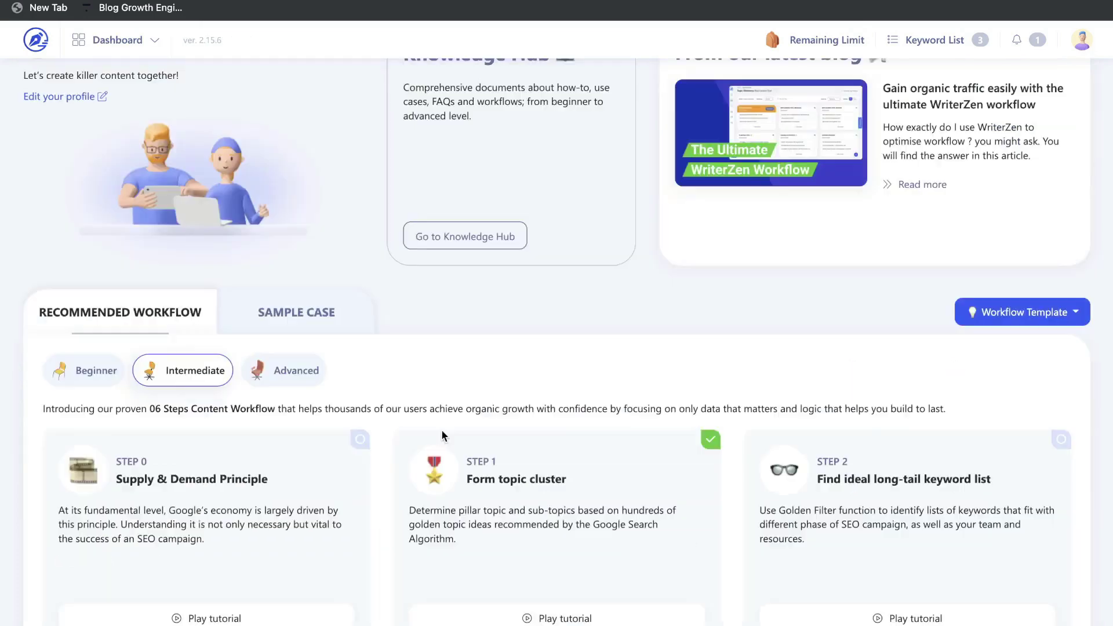
- From the dashboard, open Topic Discovery and search for "business credit cards" with United States and English
scroll(441, 429, down, 6)
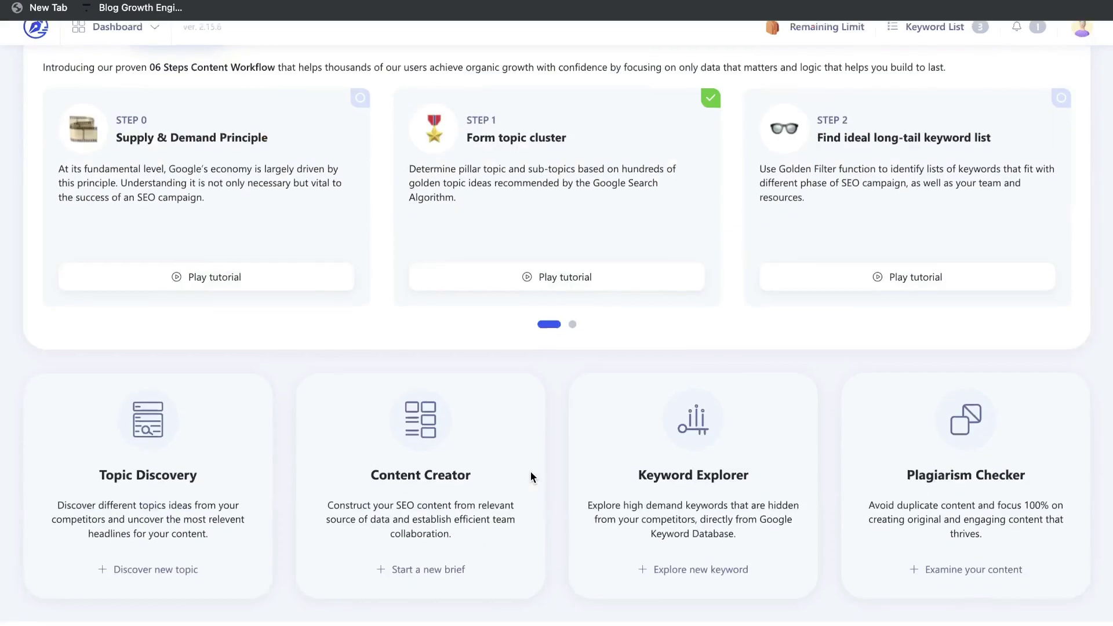
click(150, 583)
click(355, 308)
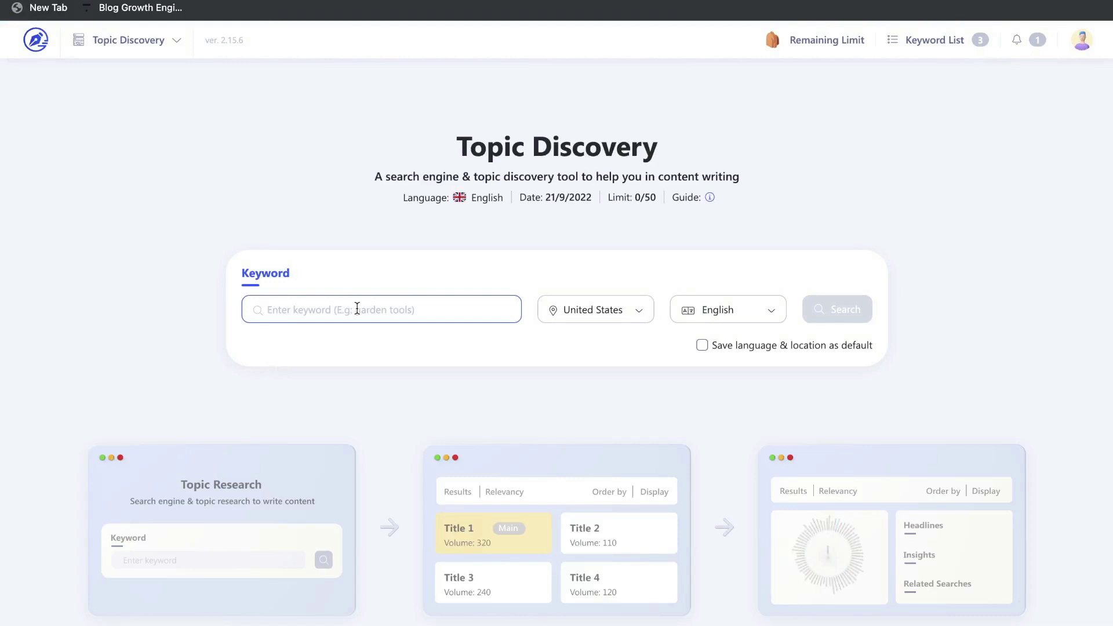
text(business credit cards)
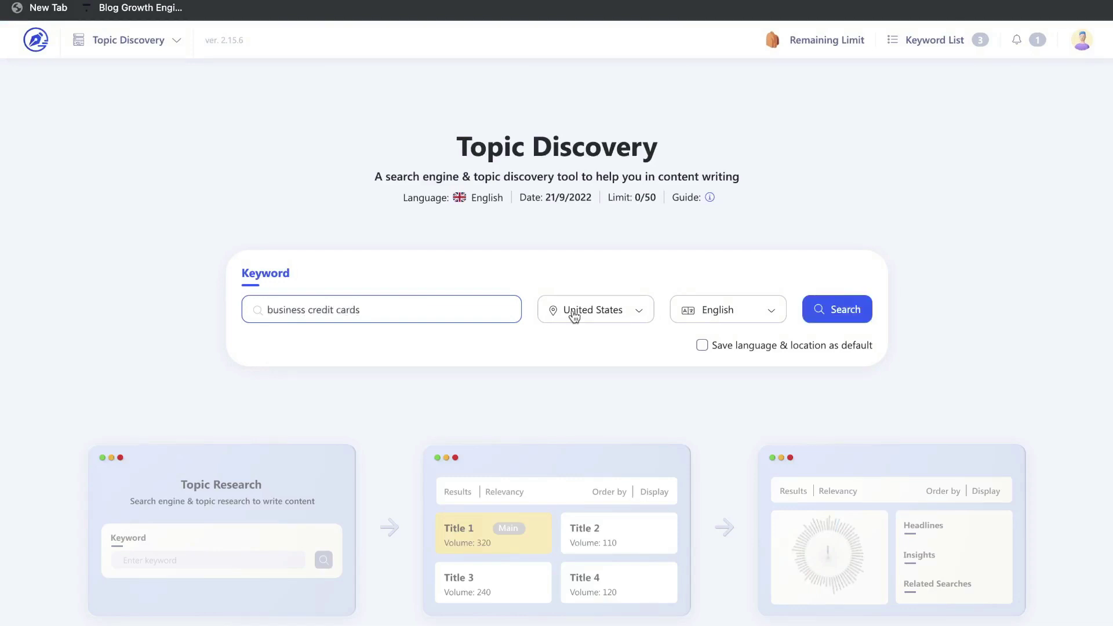
click(841, 308)
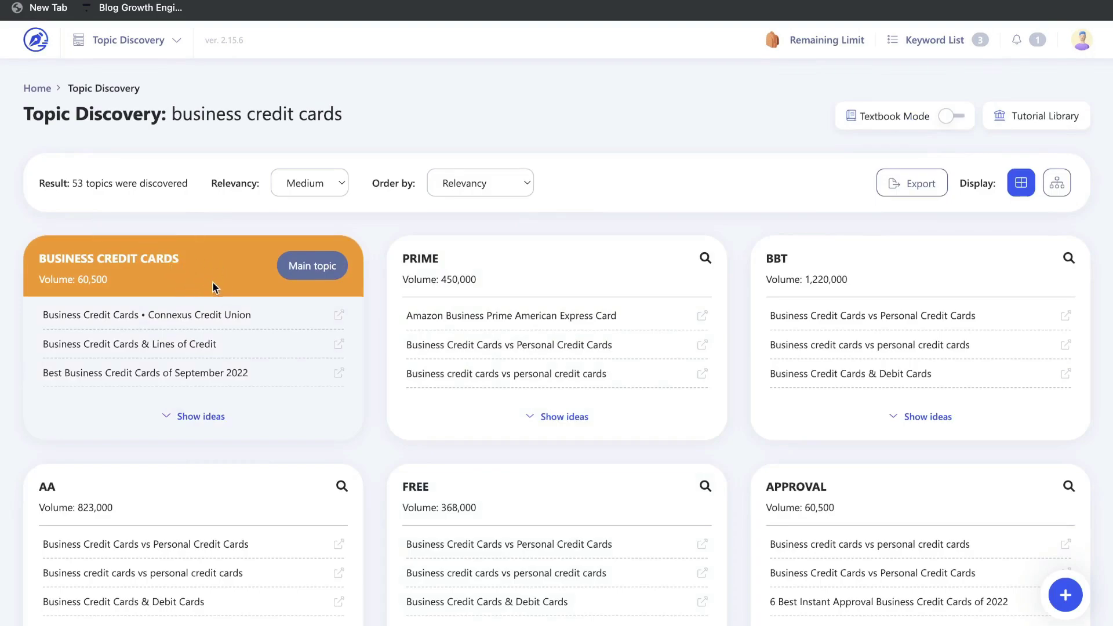
- Expand and collapse the ideas for the main topic, and look over the related topic cards
click(209, 417)
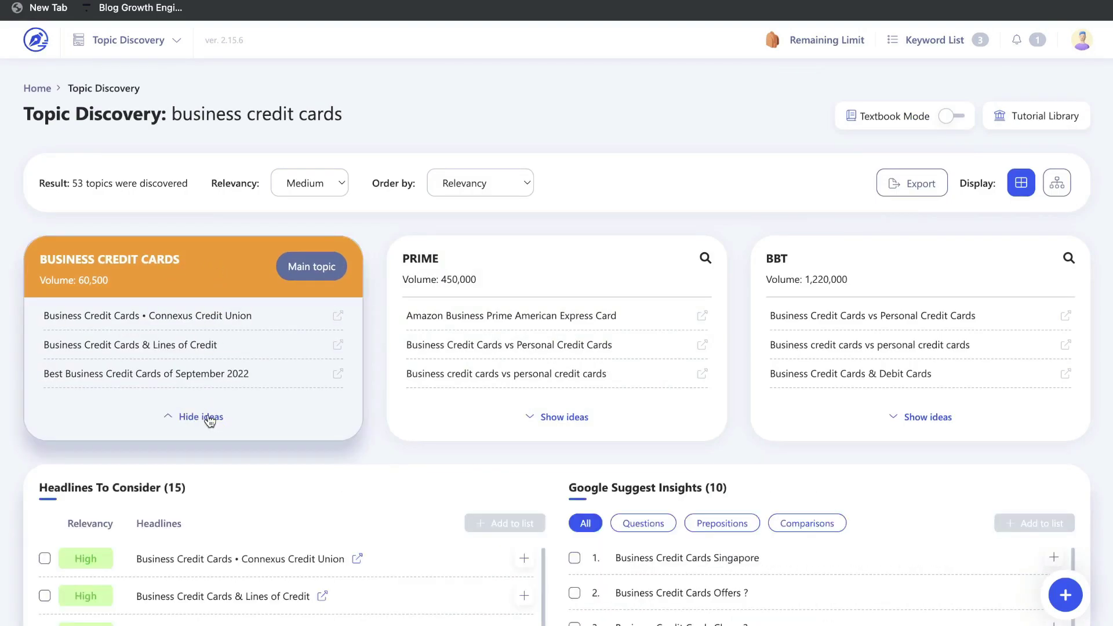
scroll(210, 422, down, 1)
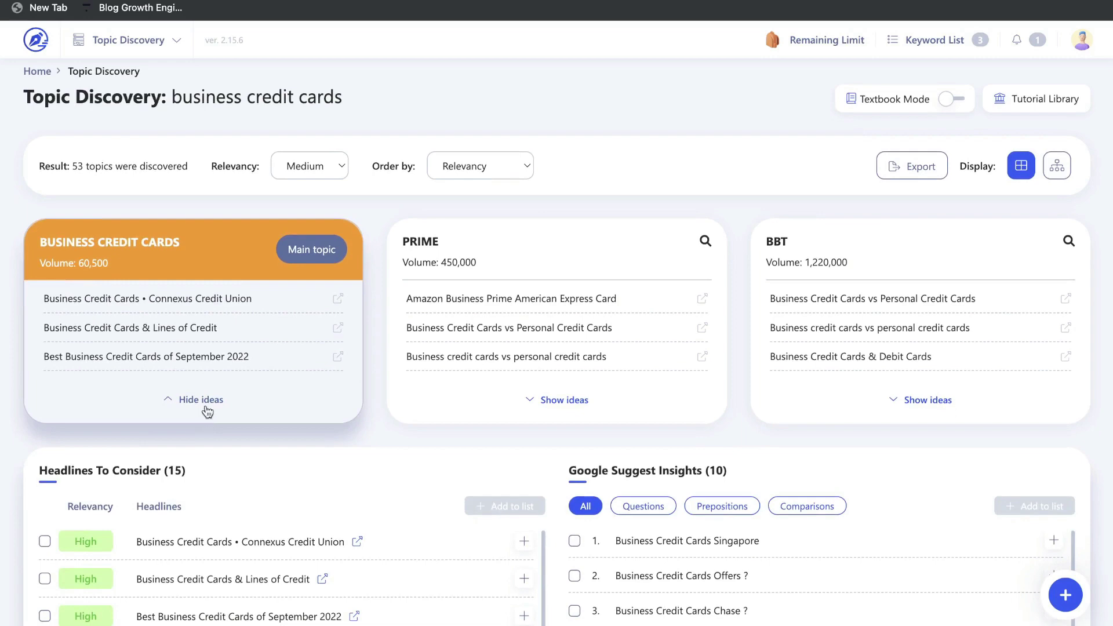
click(208, 406)
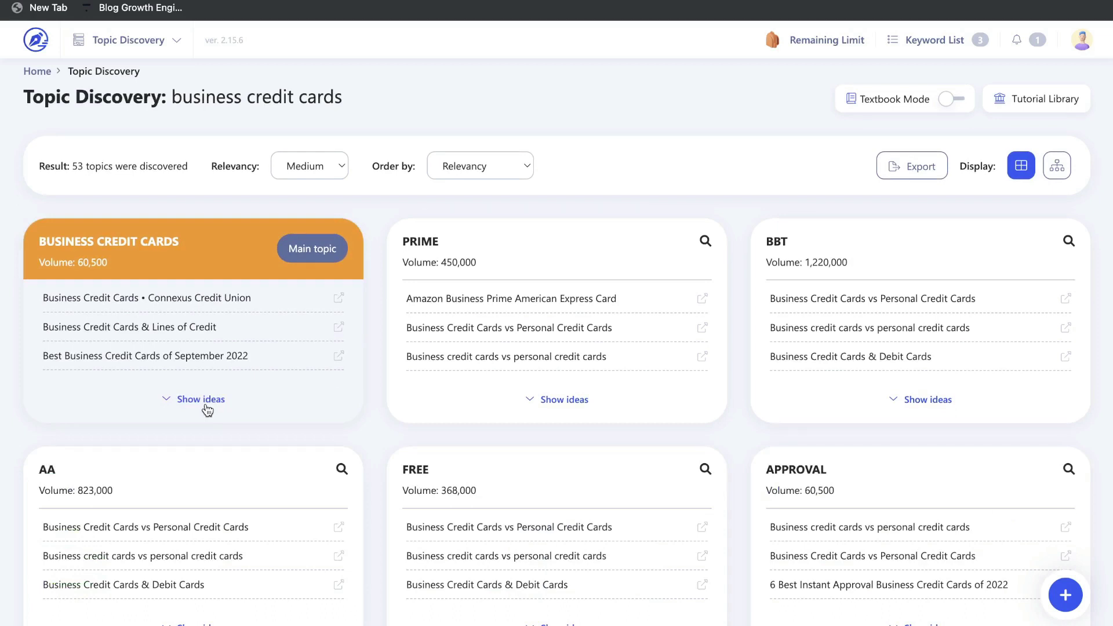
scroll(493, 376, down, 1)
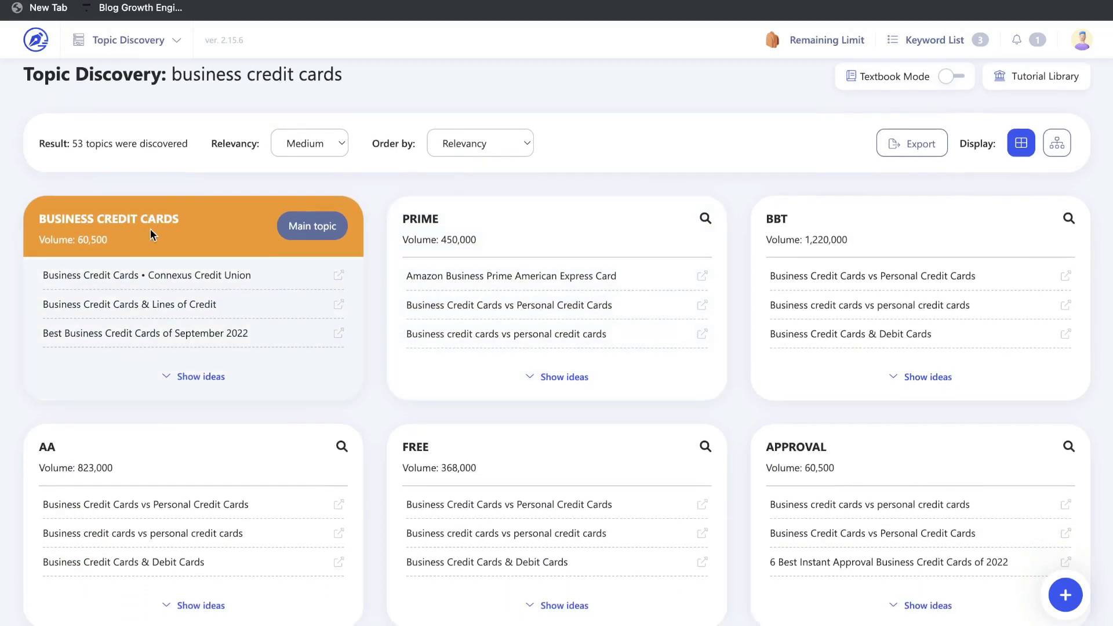
scroll(156, 255, down, 1)
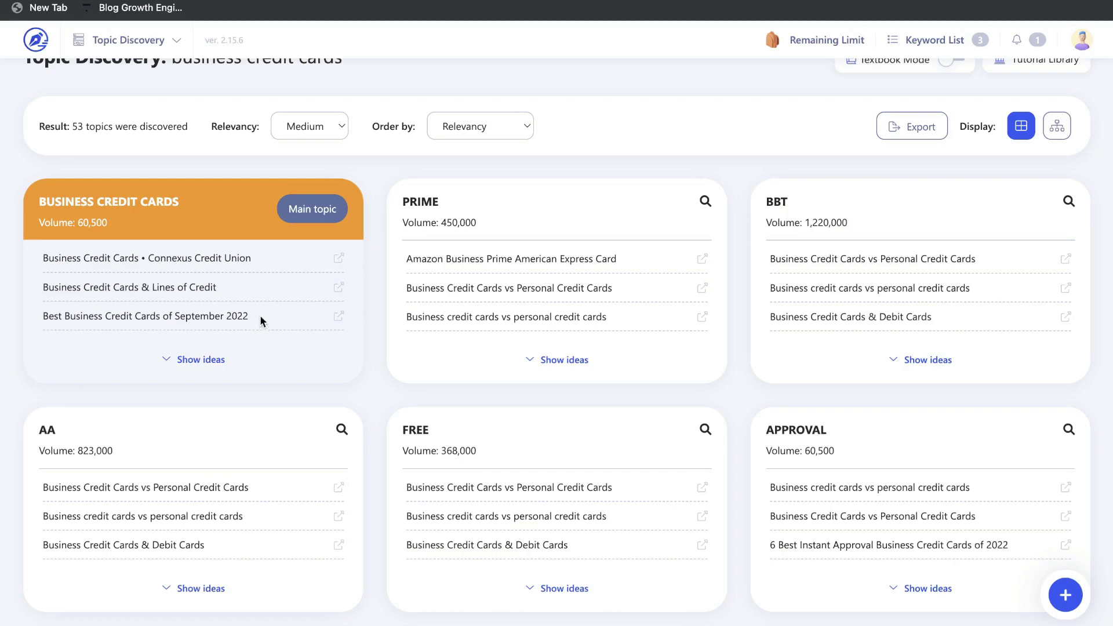
scroll(300, 324, down, 1)
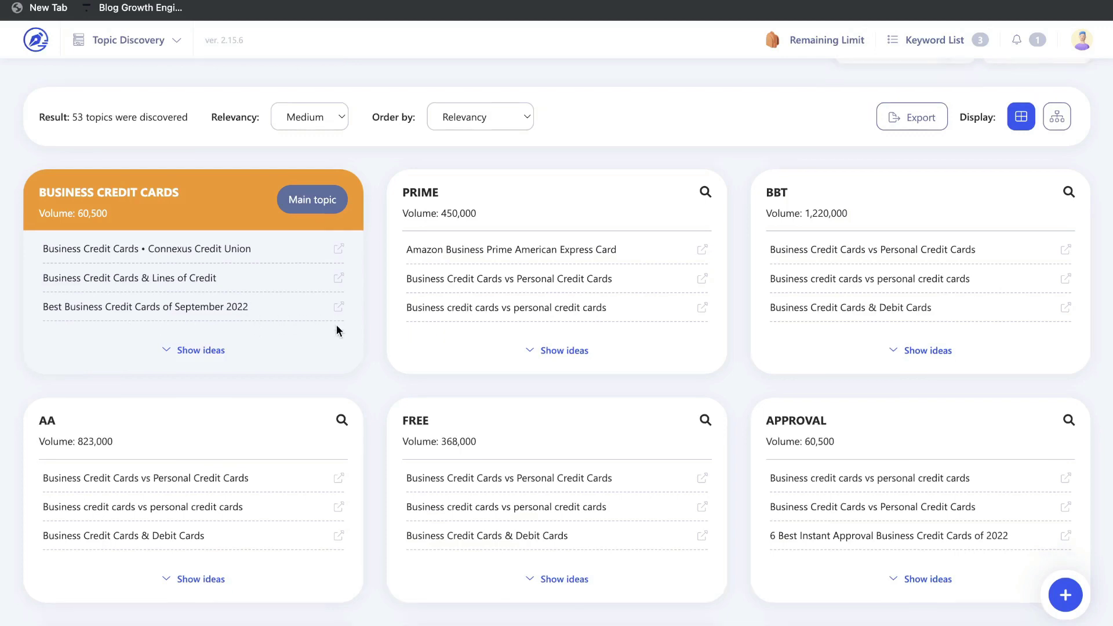
scroll(403, 328, down, 2)
scroll(403, 329, down, 6)
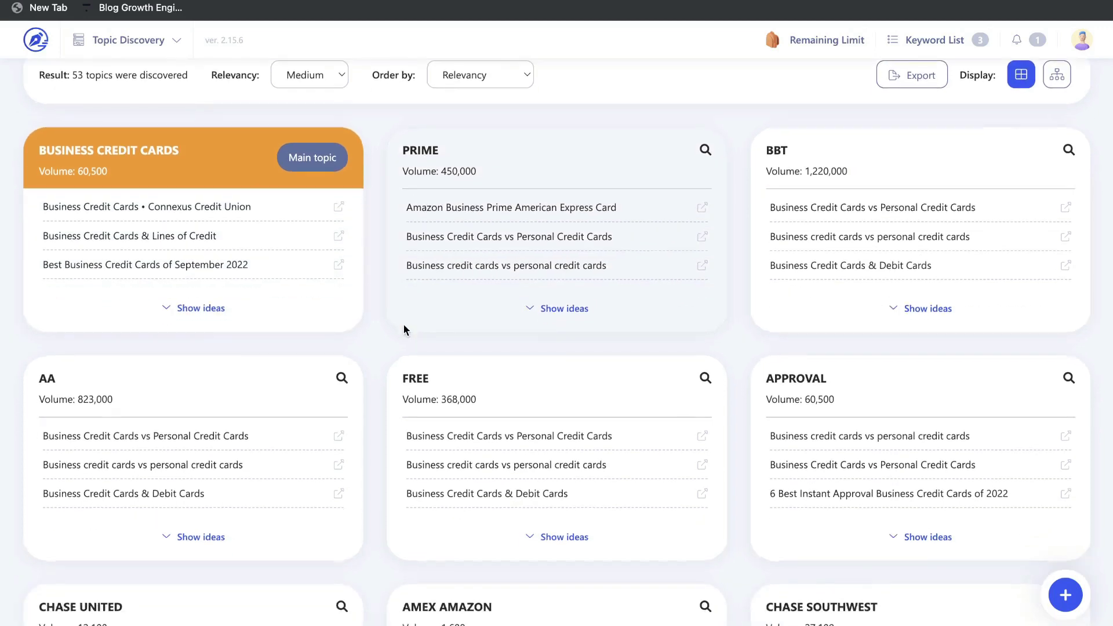
- Examine the Approval topic card, highlighting its title and the headline about instant approval business credit cards
double_click(786, 339)
scroll(786, 341, down, 2)
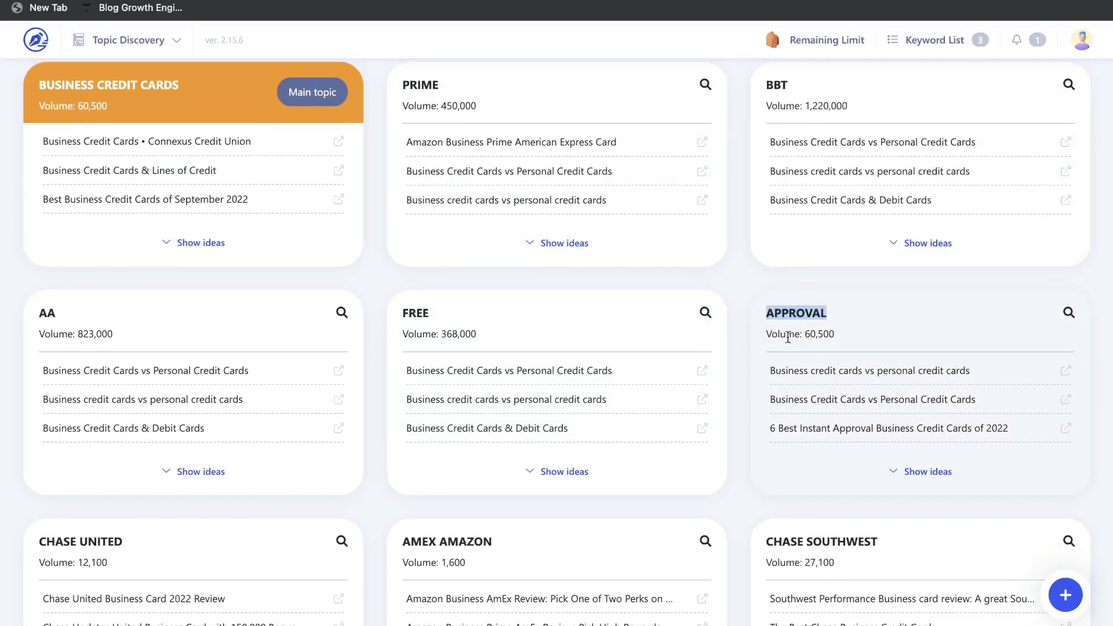
scroll(787, 338, down, 1)
drag(835, 305, 813, 304)
scroll(840, 375, down, 1)
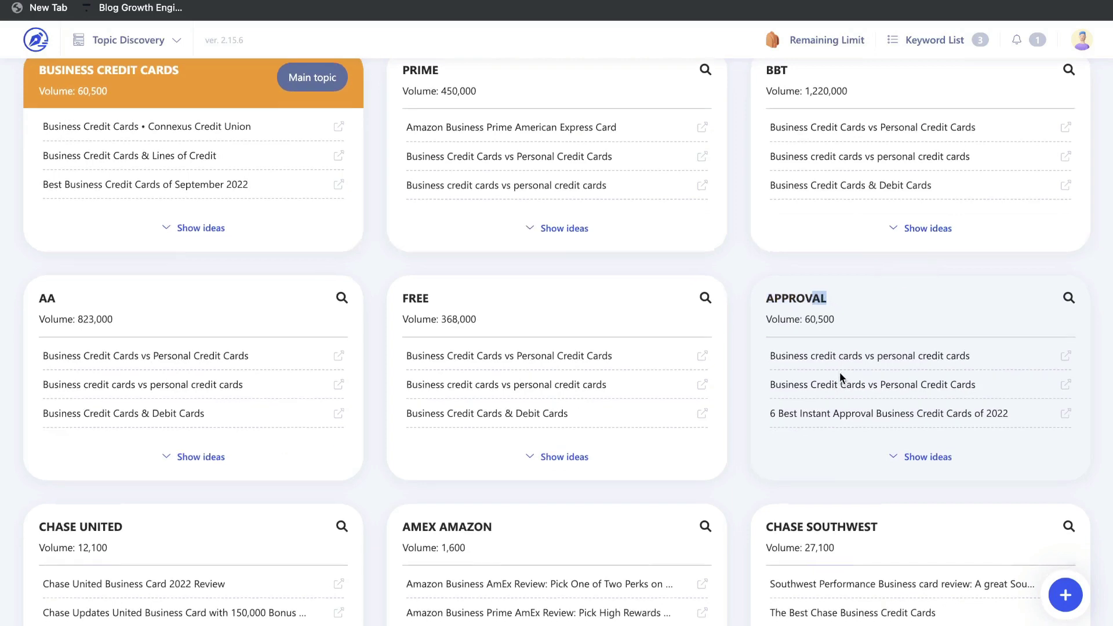
scroll(848, 405, down, 4)
drag(790, 361, 909, 360)
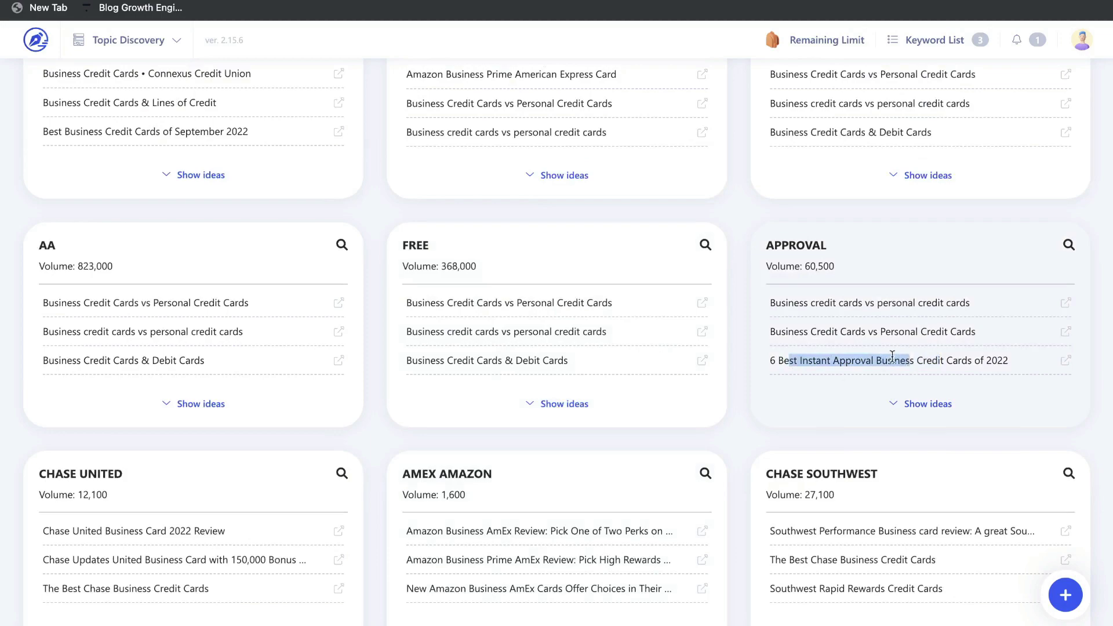
- Look from the main Business Credit Cards topic through the discovered topics to Bonus Credit Cards and Business Gas Cards
scroll(566, 294, up, 8)
scroll(566, 294, up, 1)
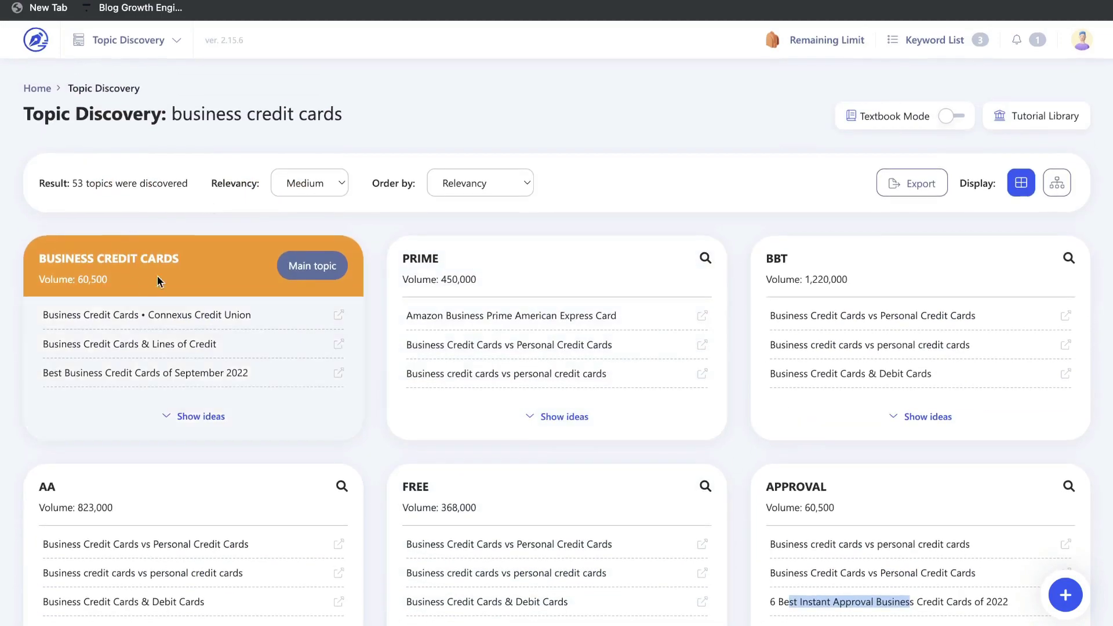
scroll(566, 392, down, 6)
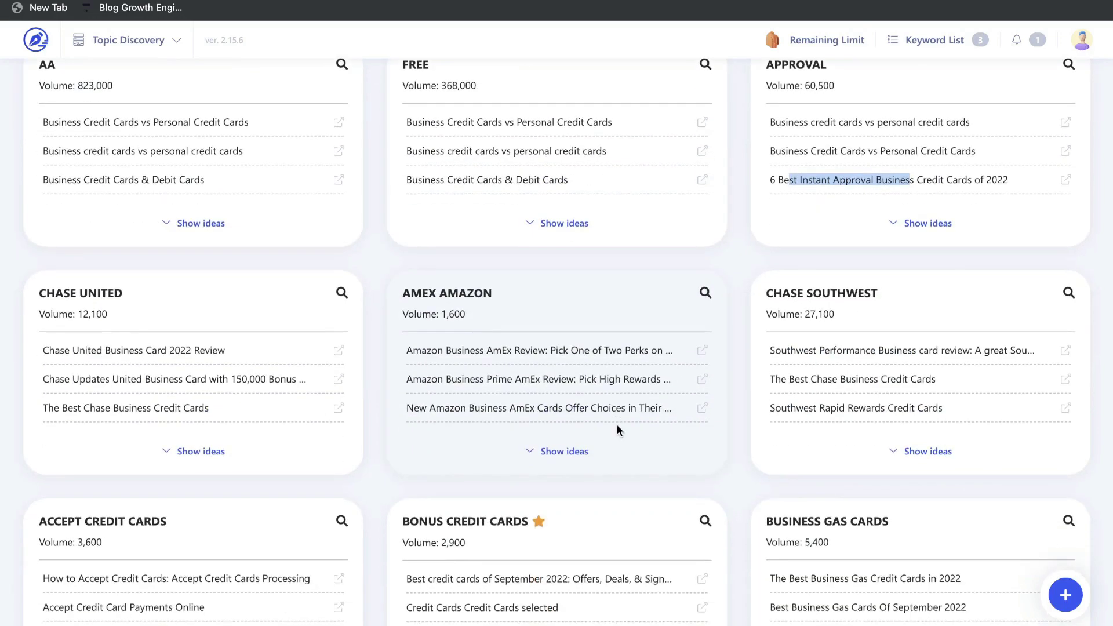
scroll(617, 424, down, 3)
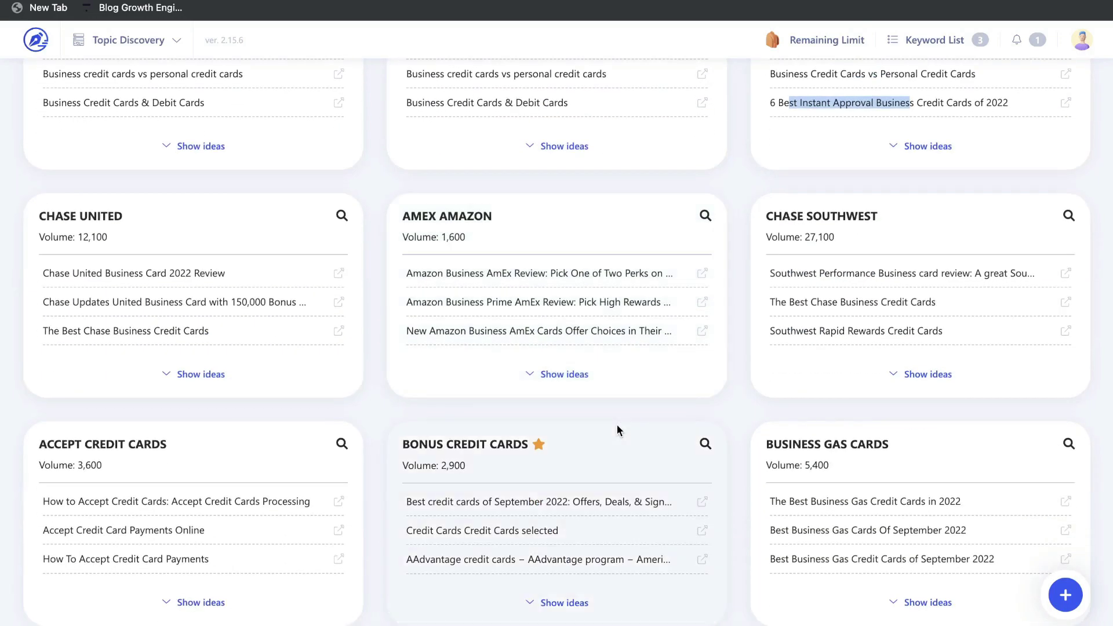
- Return to the dashboard, open Content Creator, and open the keto article in the most recent keto project
key(super+bracketleft)
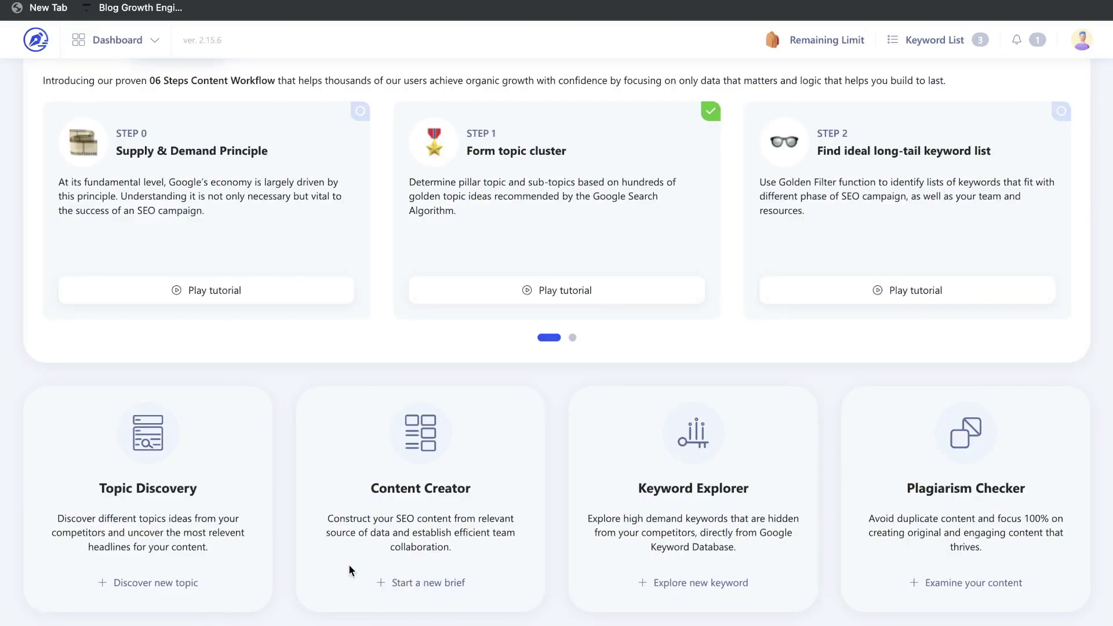
click(400, 580)
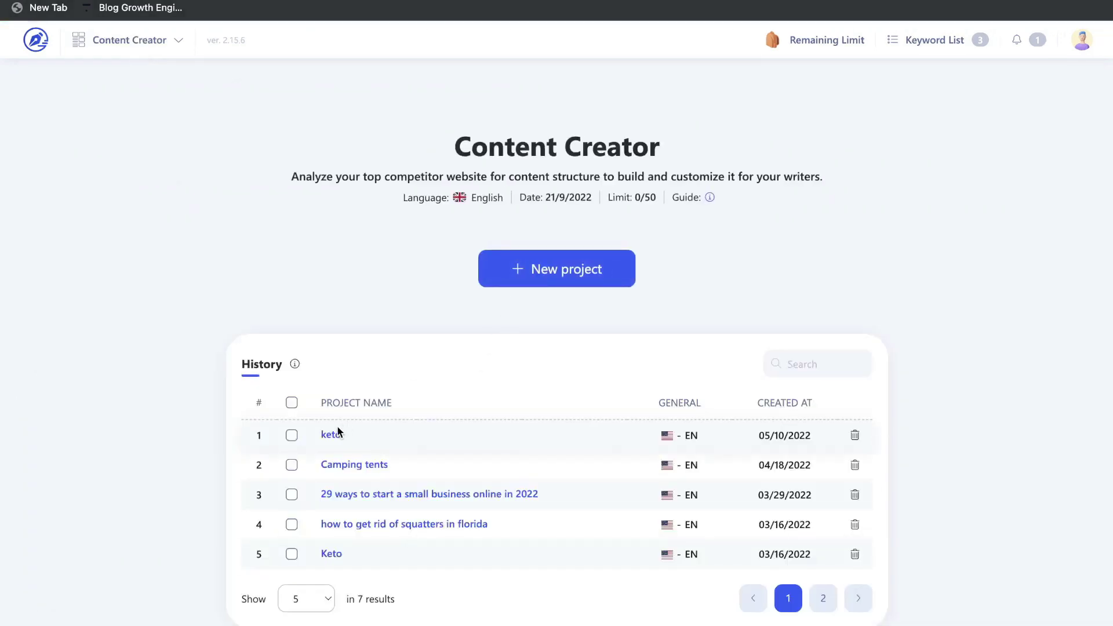
click(333, 434)
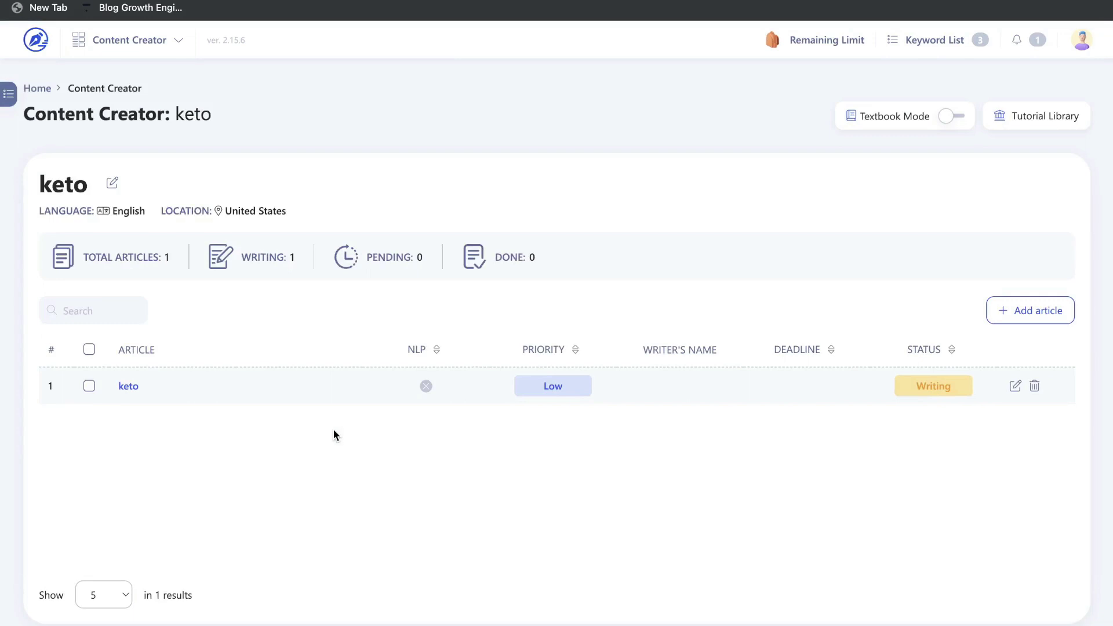
click(165, 385)
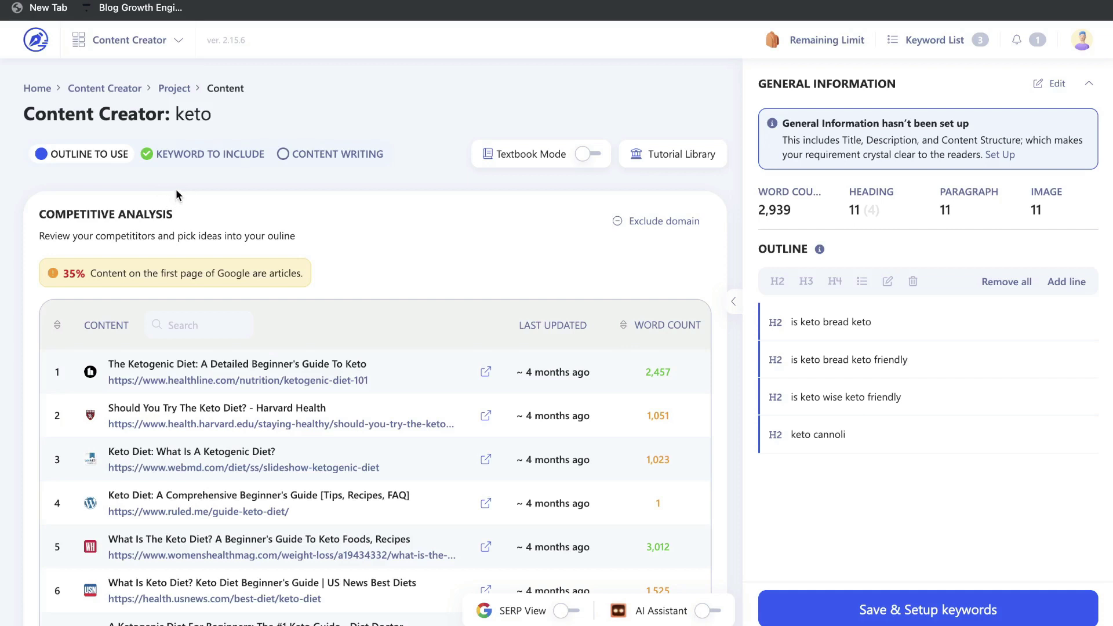
- Review the competitive analysis of top-ranking pages and their word counts for the keto article's outline
scroll(145, 185, down, 2)
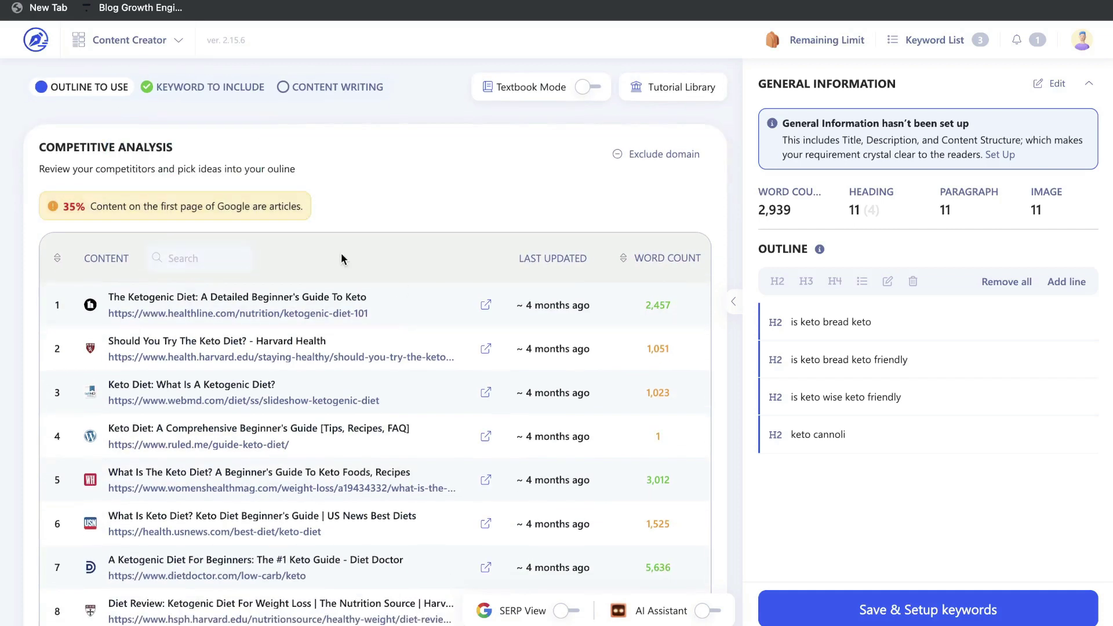
scroll(419, 321, down, 1)
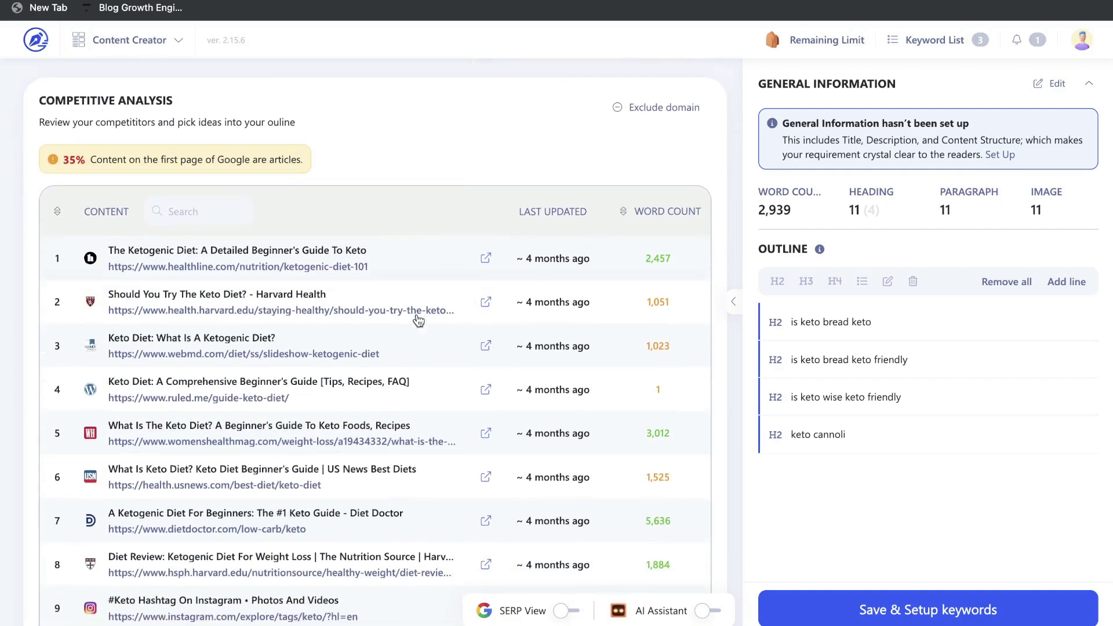
scroll(418, 321, down, 1)
scroll(406, 313, up, 5)
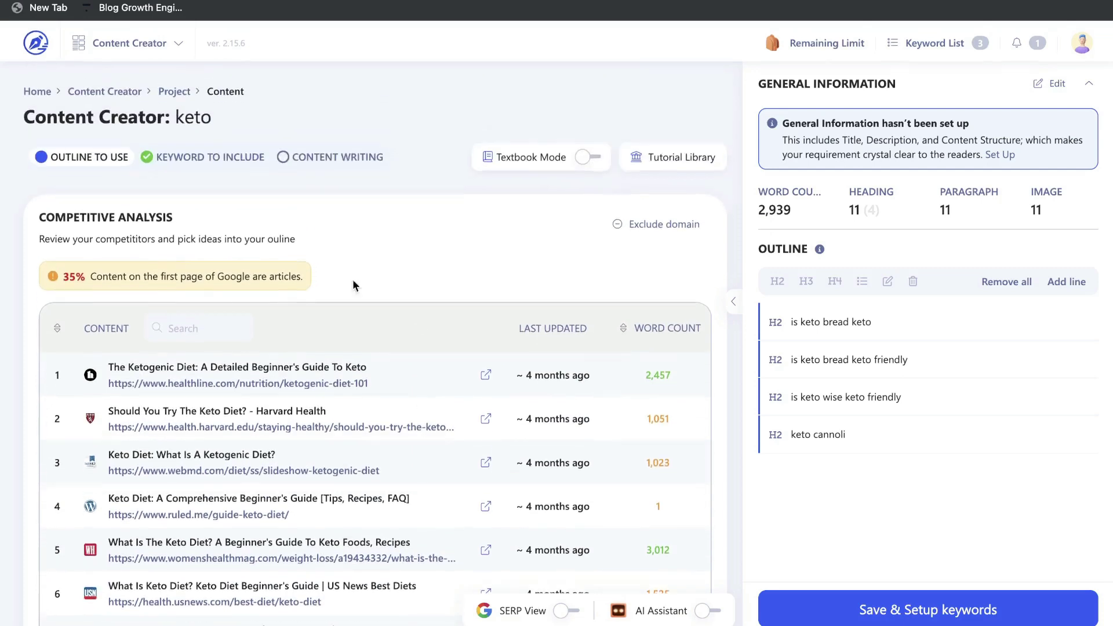
- Open the keto article's keywords to include, and review both the competitors' keywords and the opportunities keywords
click(210, 155)
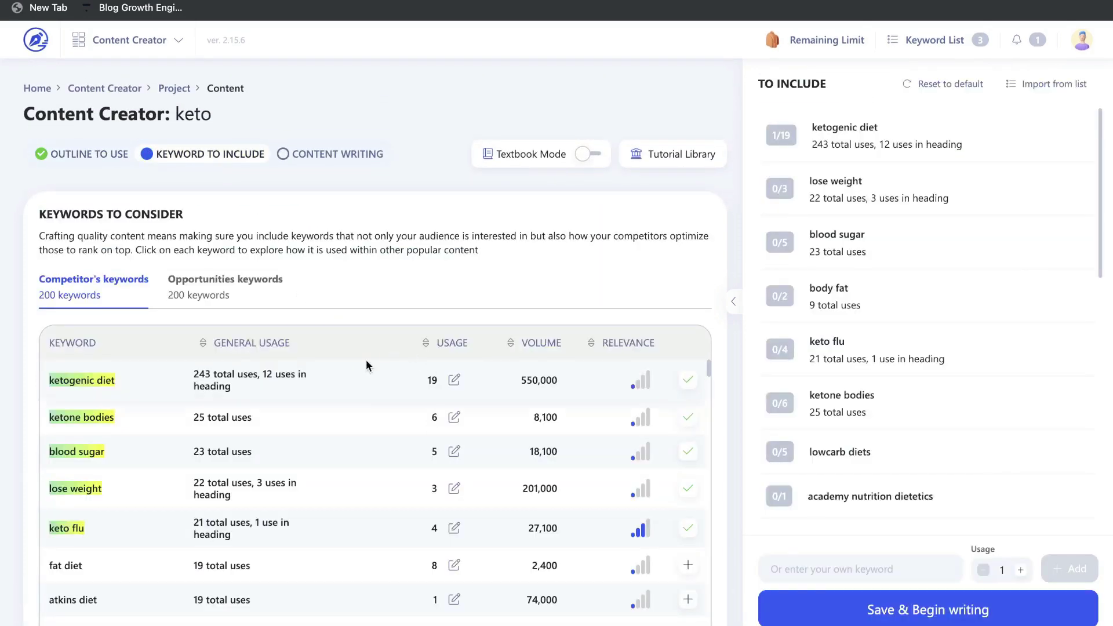
scroll(573, 308, down, 3)
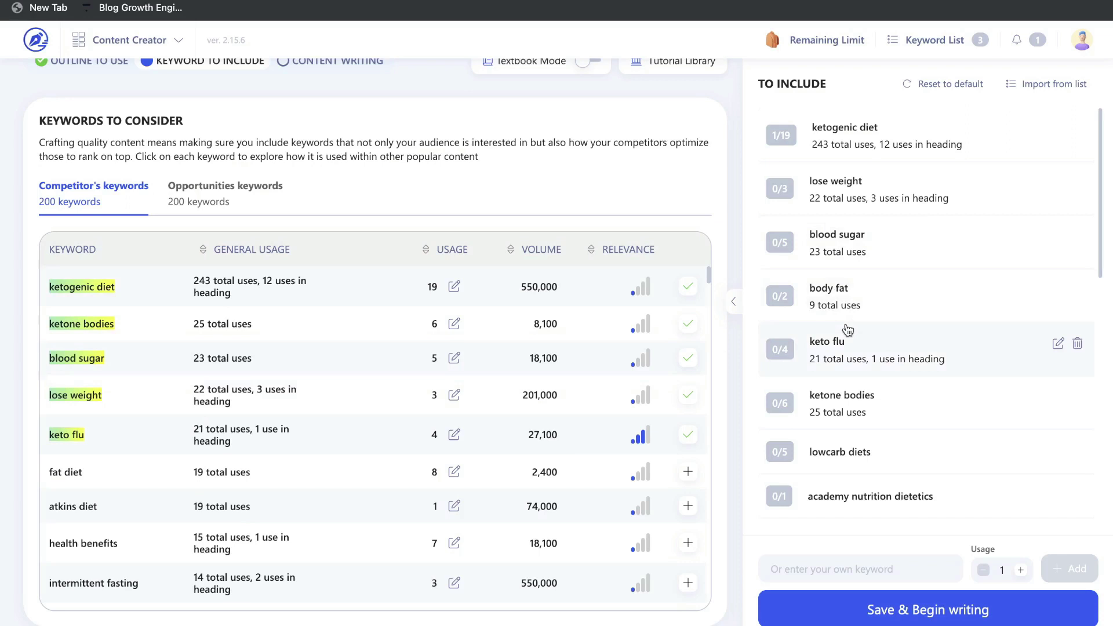
click(258, 190)
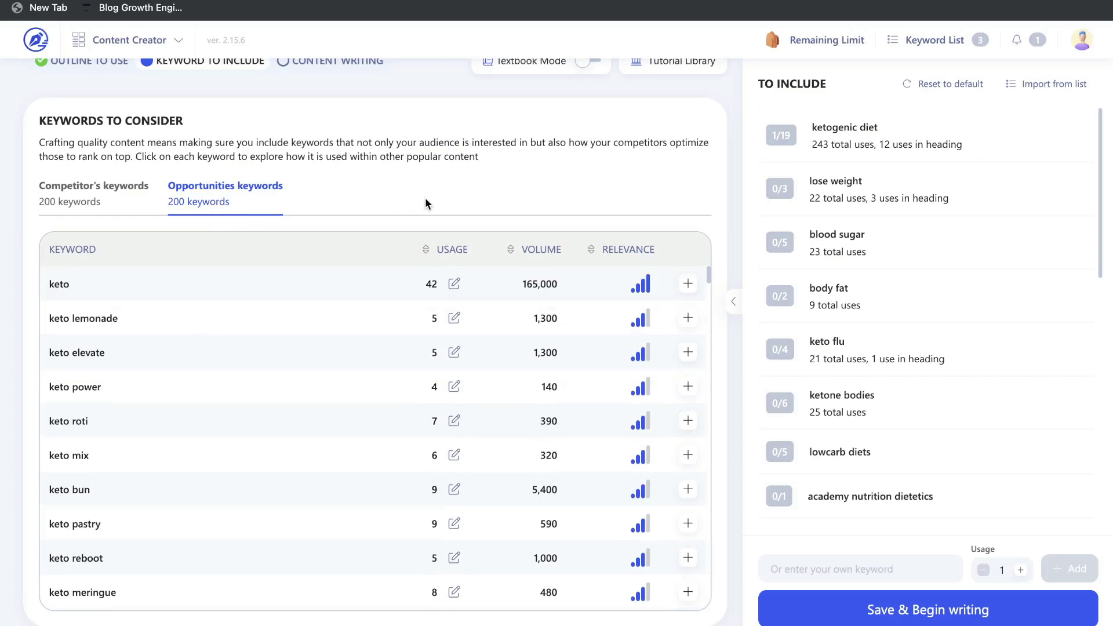
scroll(425, 197, up, 2)
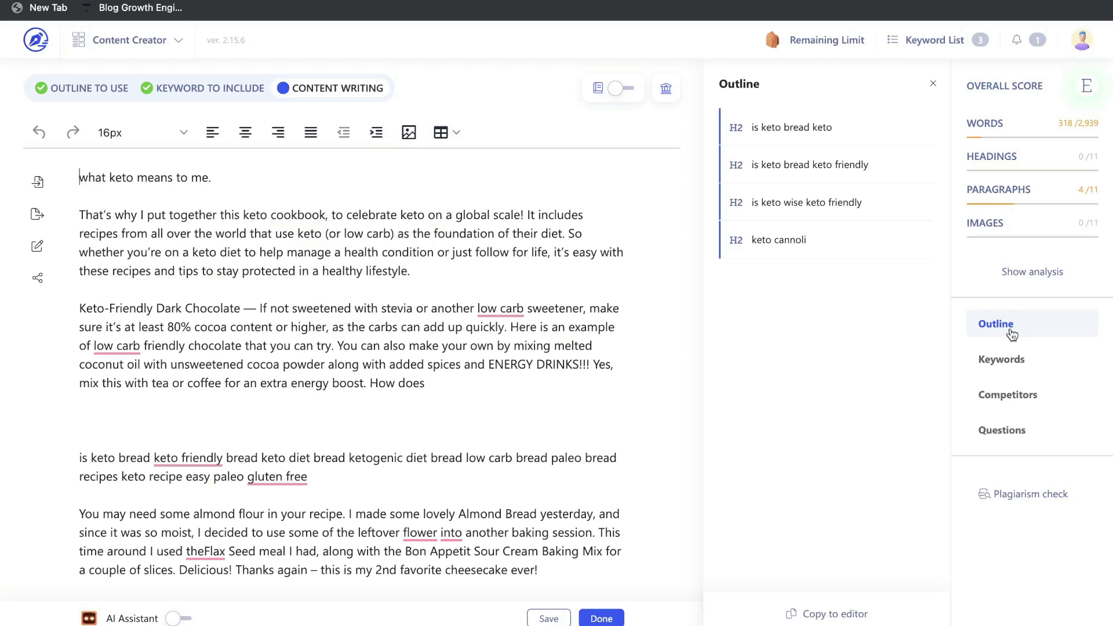
- Look through the keywords, competitors and questions available for the keto article in the content writing editor
click(1008, 361)
click(1005, 400)
click(1002, 432)
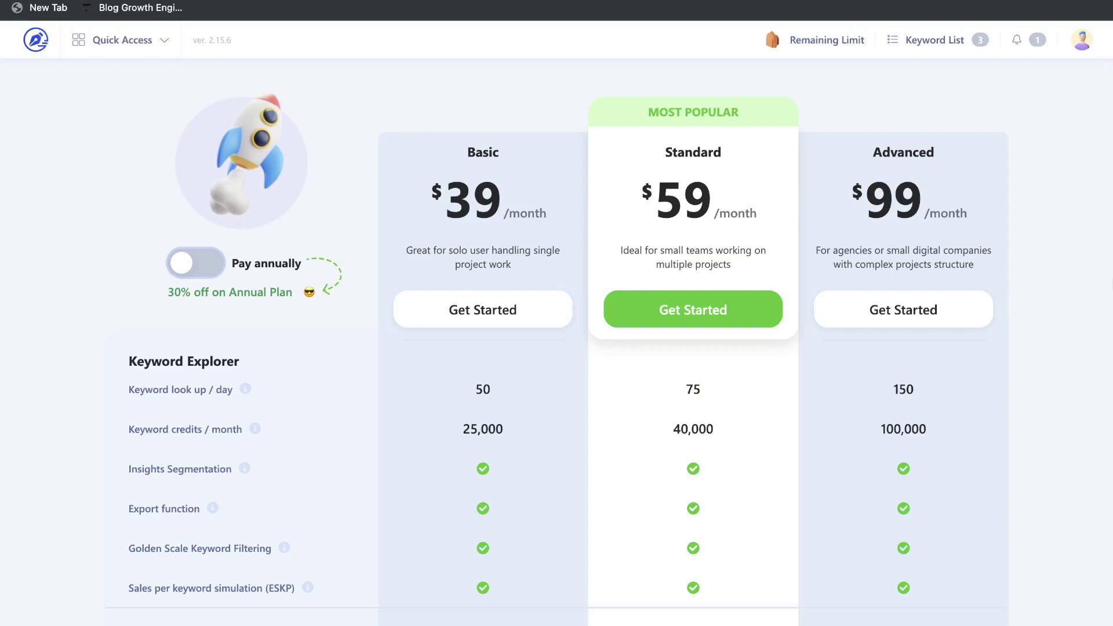
- Review the Basic plan's monthly price and its limits for keyword credits, content briefs, AI writing words and plagiarism checks
scroll(556, 348, down, 1)
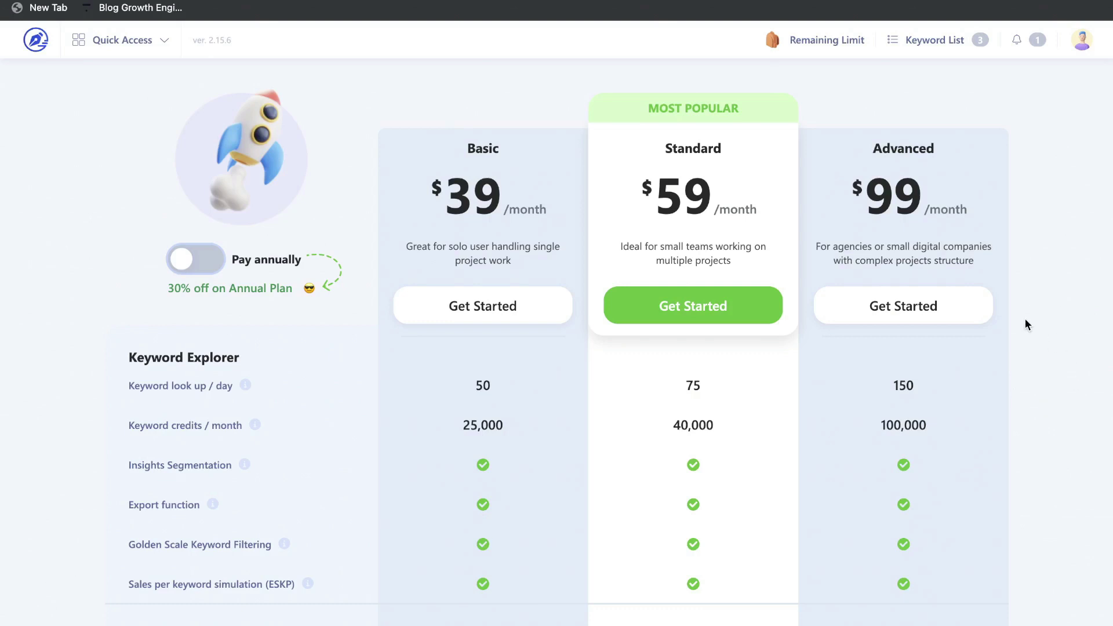
scroll(1025, 320, down, 2)
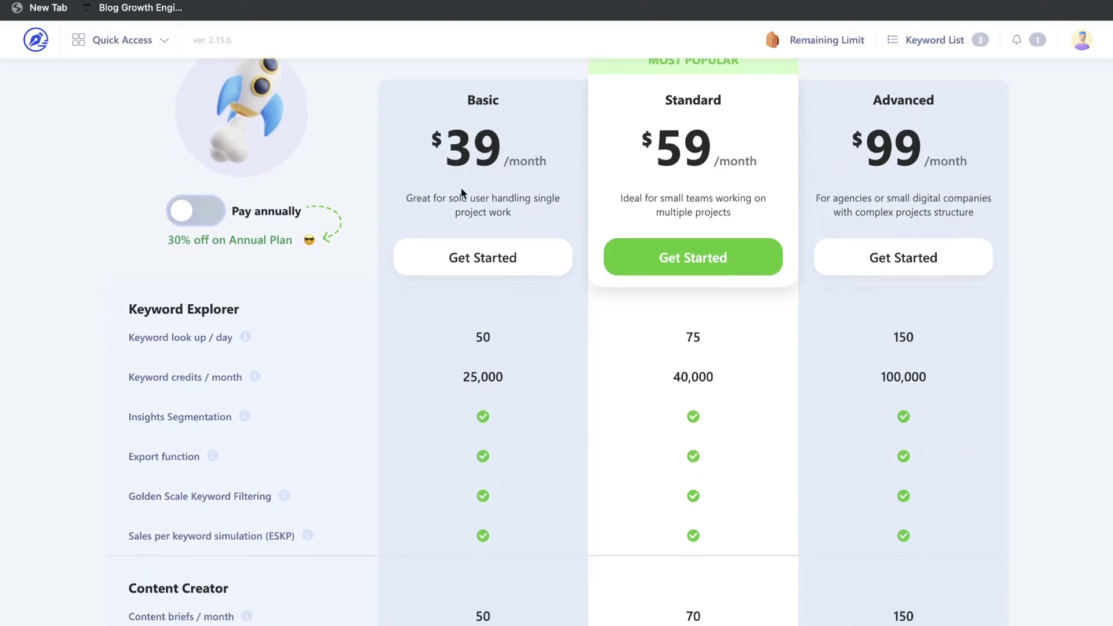
drag(449, 137, 550, 140)
scroll(545, 225, down, 2)
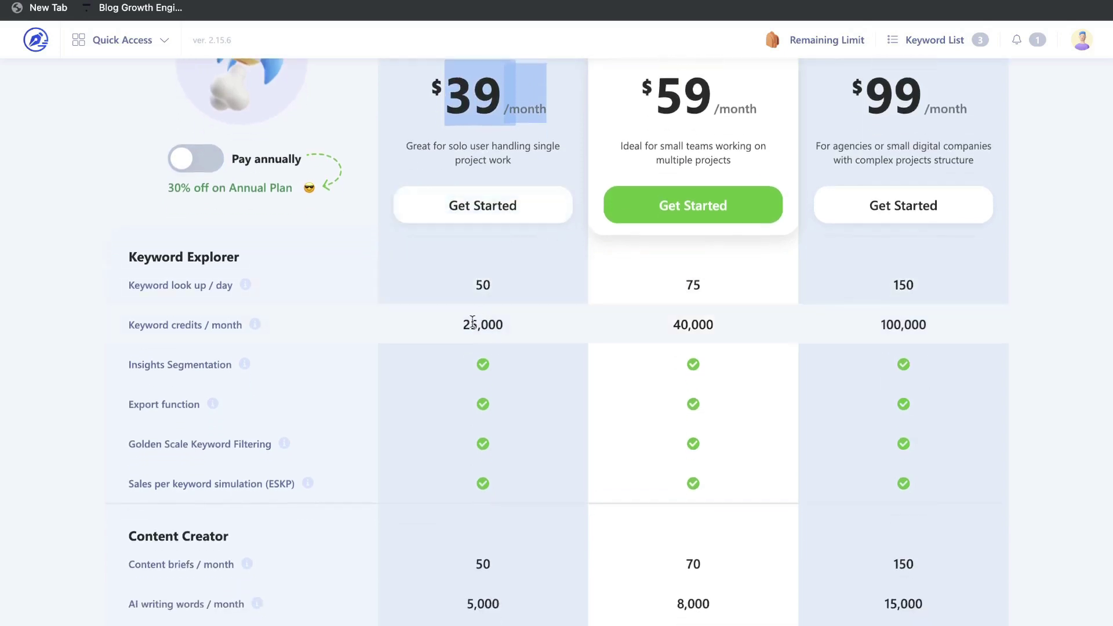
drag(464, 324, 517, 363)
scroll(508, 325, down, 5)
scroll(518, 364, down, 1)
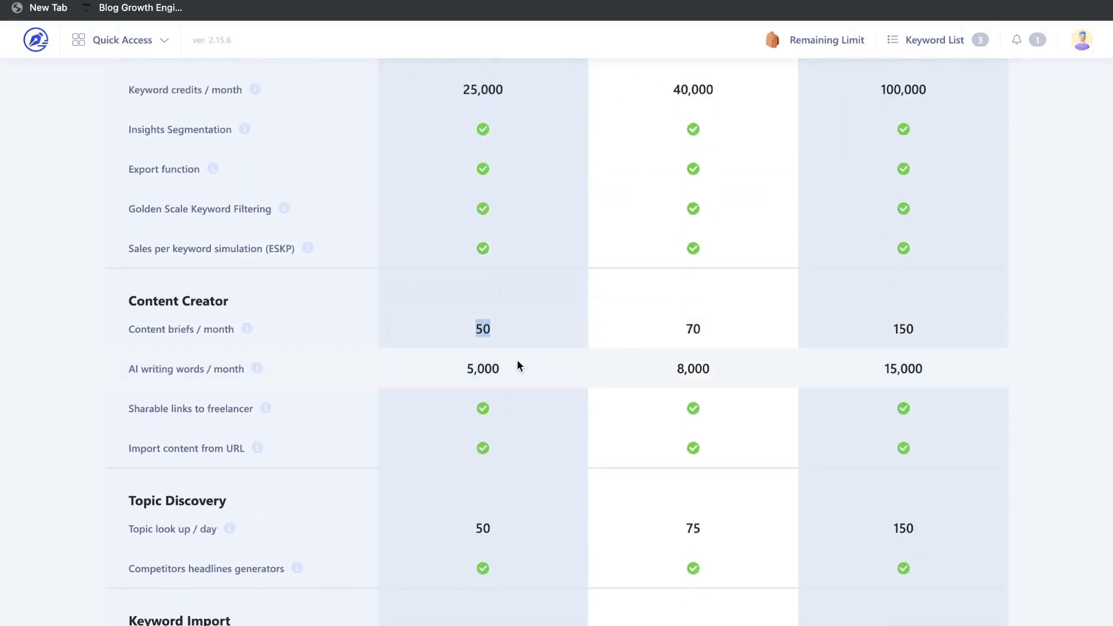
drag(455, 374, 508, 376)
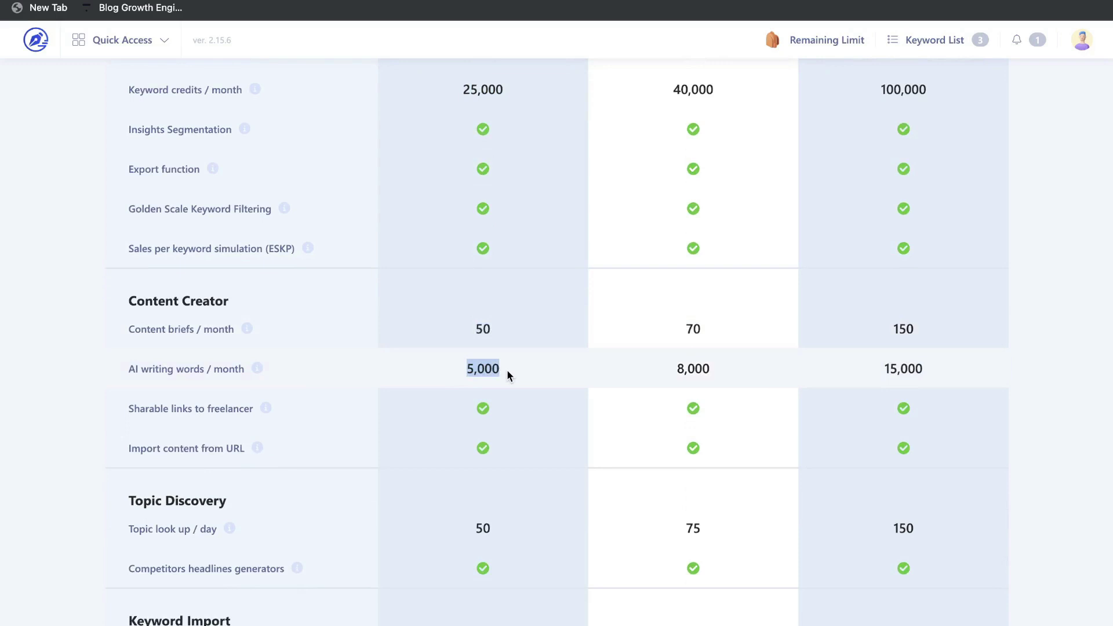
scroll(507, 372, down, 3)
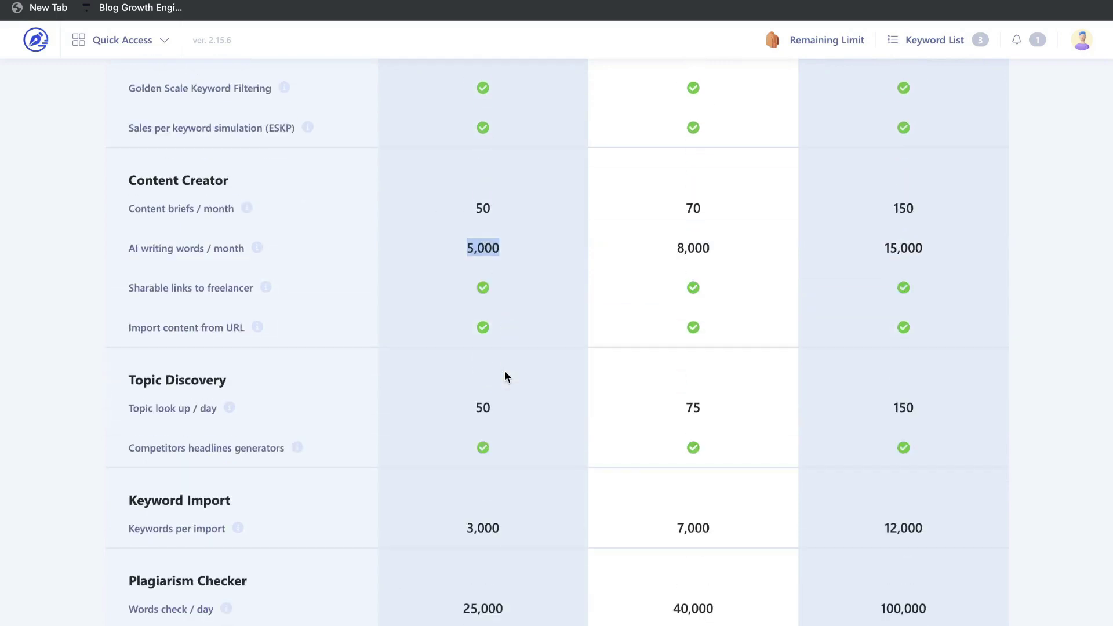
scroll(504, 371, down, 9)
drag(459, 233, 527, 231)
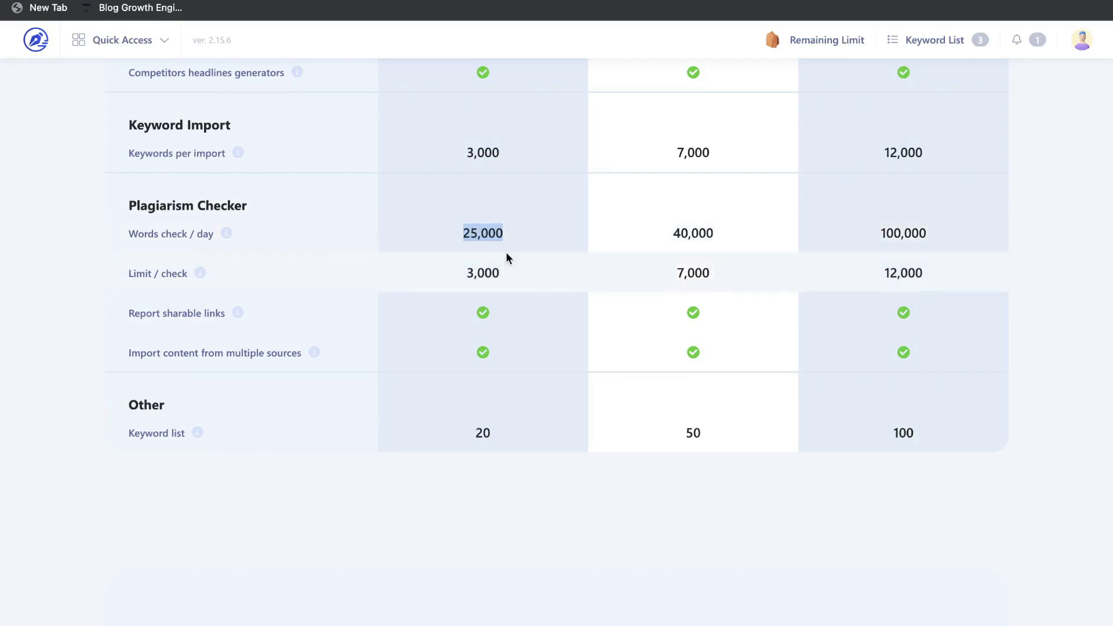
- Review the Standard plan's monthly price and its keyword, content, topic discovery and plagiarism allowances, and return to the plan overview
scroll(580, 208, up, 20)
drag(652, 174, 749, 174)
scroll(749, 174, down, 5)
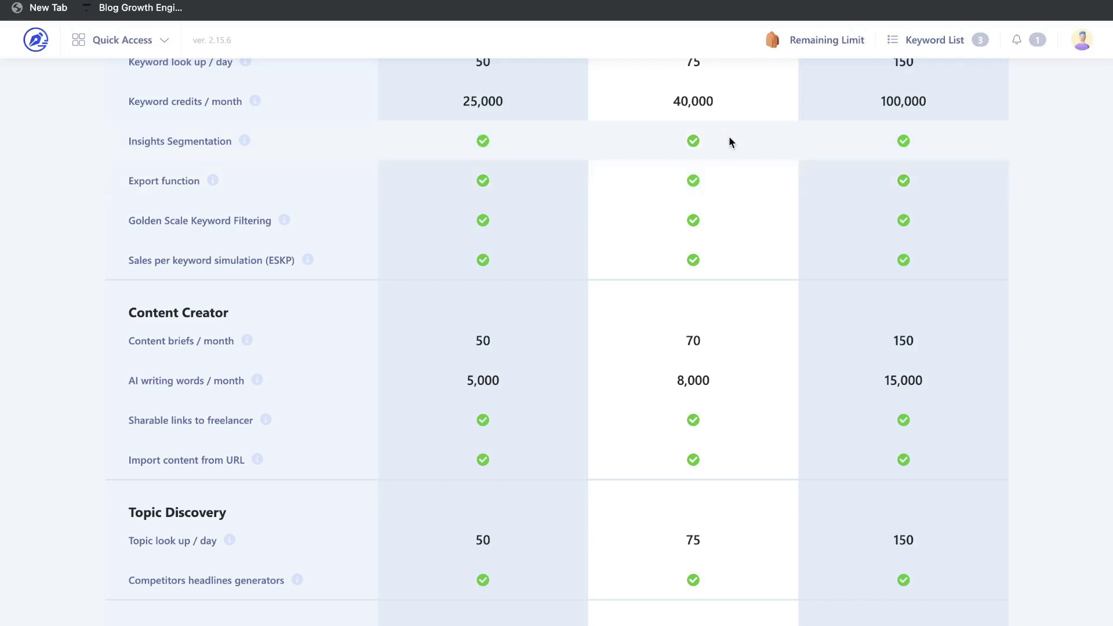
scroll(744, 267, down, 2)
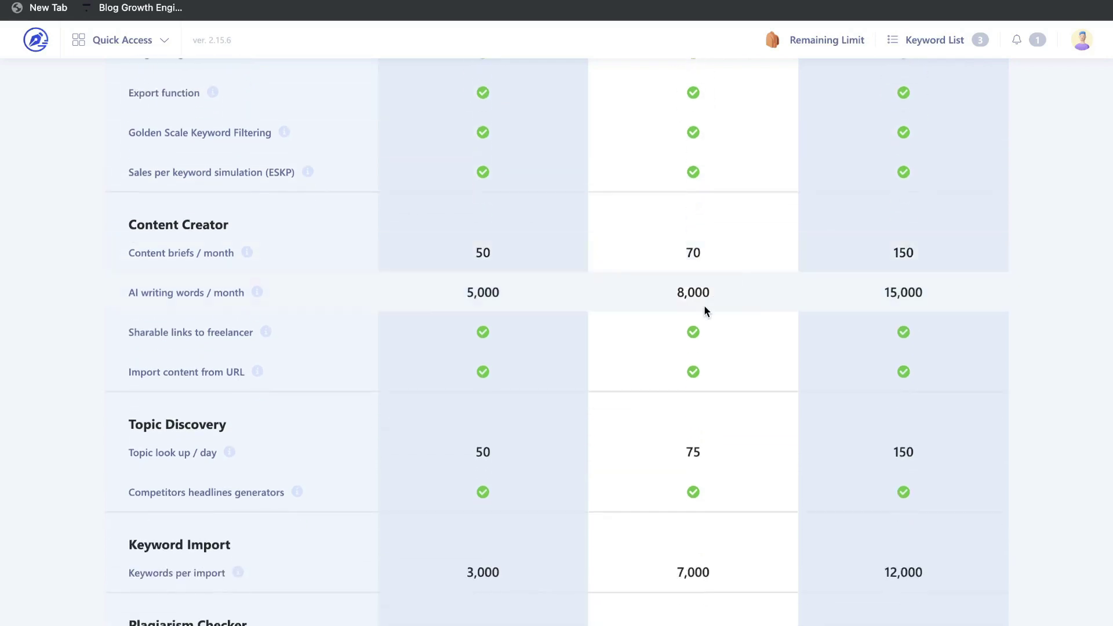
scroll(704, 298, down, 1)
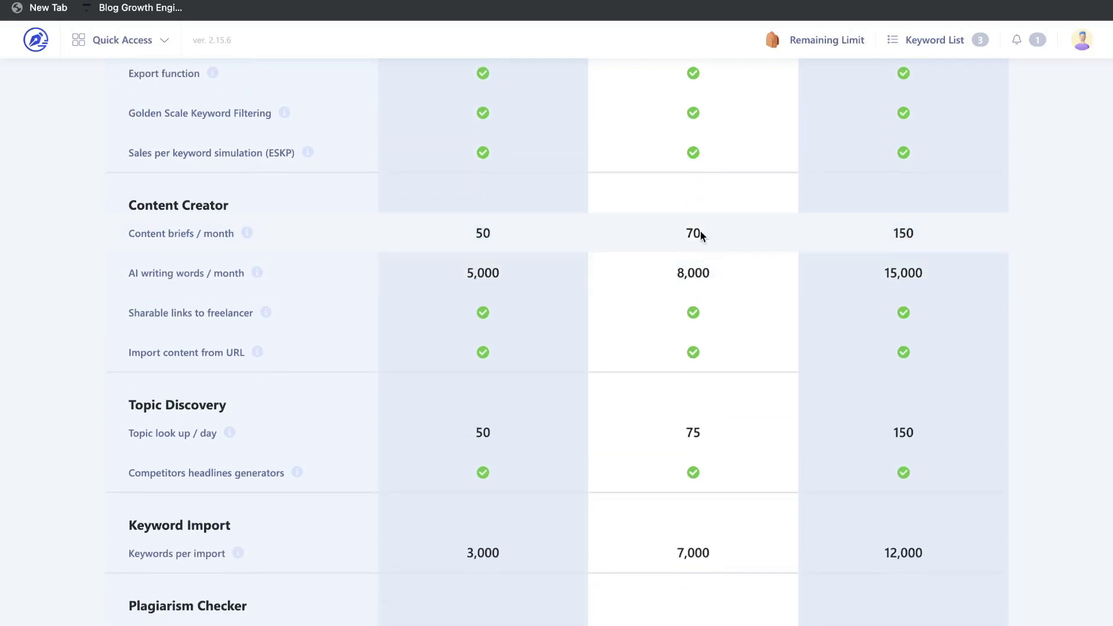
scroll(701, 233, down, 4)
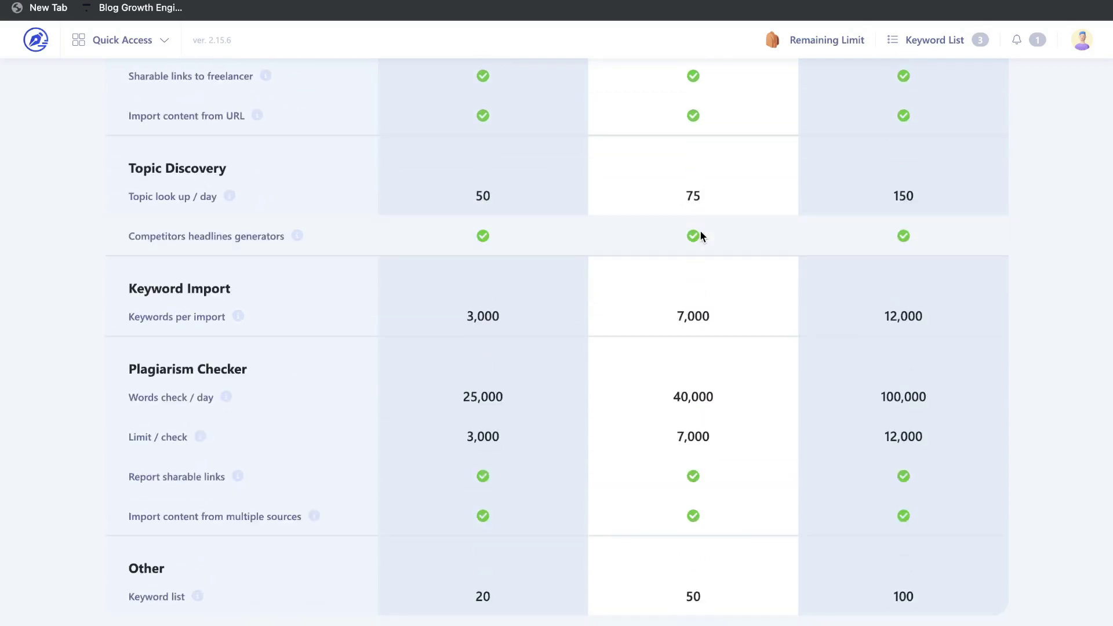
scroll(700, 233, up, 15)
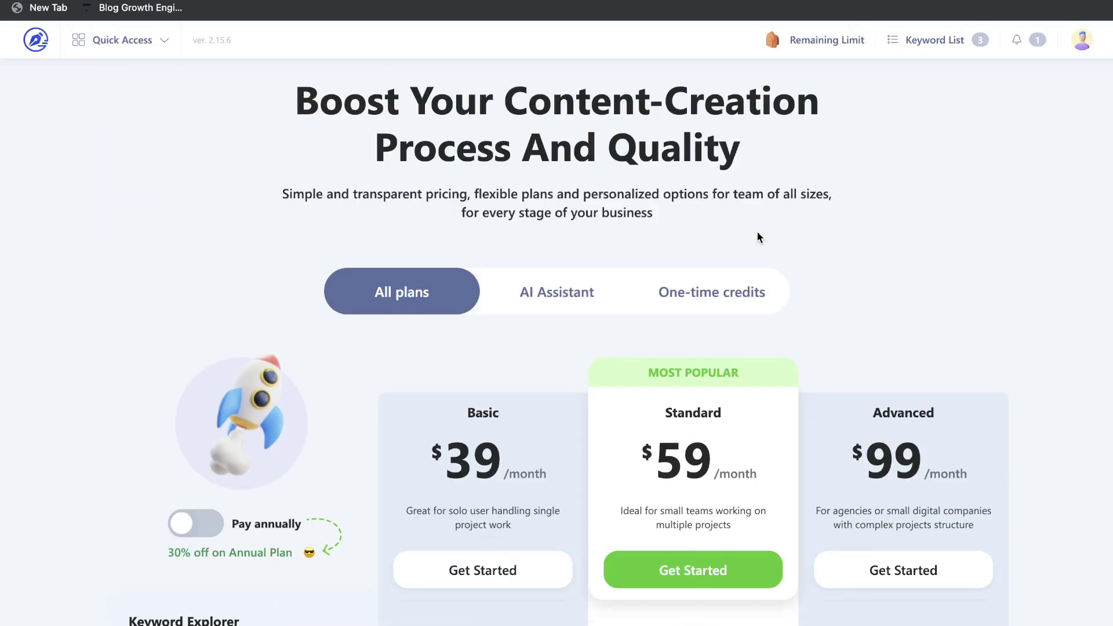